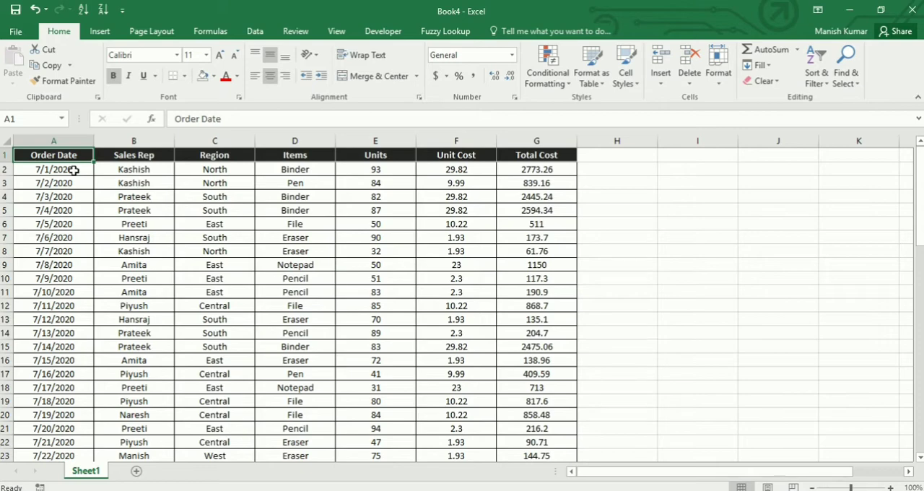
{"action": "left_click_drag", "start_coordinate": [46, 153], "coordinate": [534, 154]}
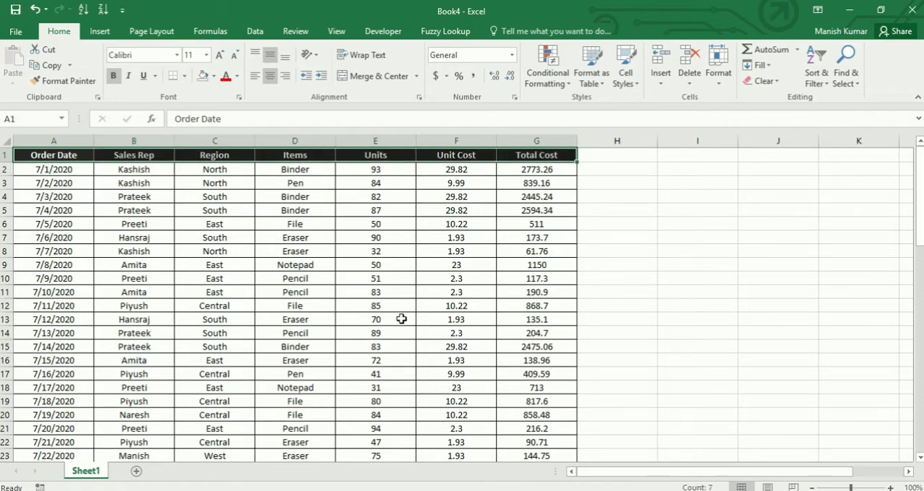
{"action": "left_click", "coordinate": [147, 254]}
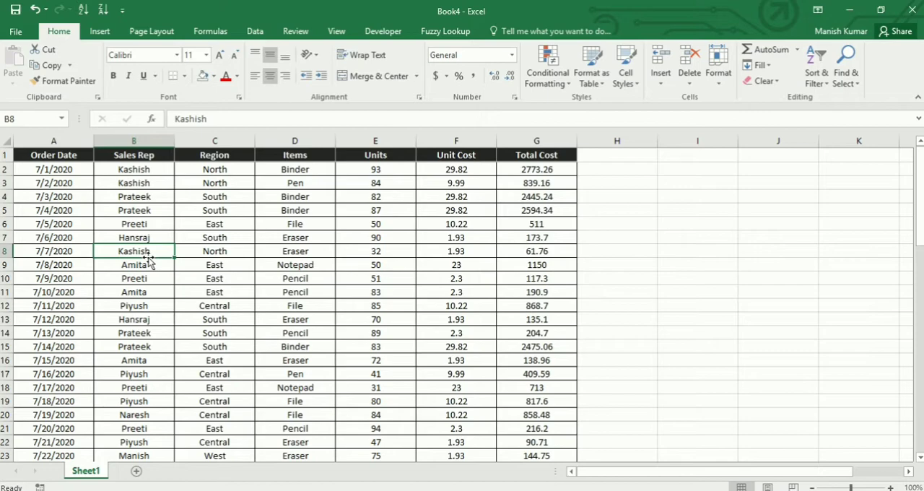
{"action": "left_click", "coordinate": [46, 152]}
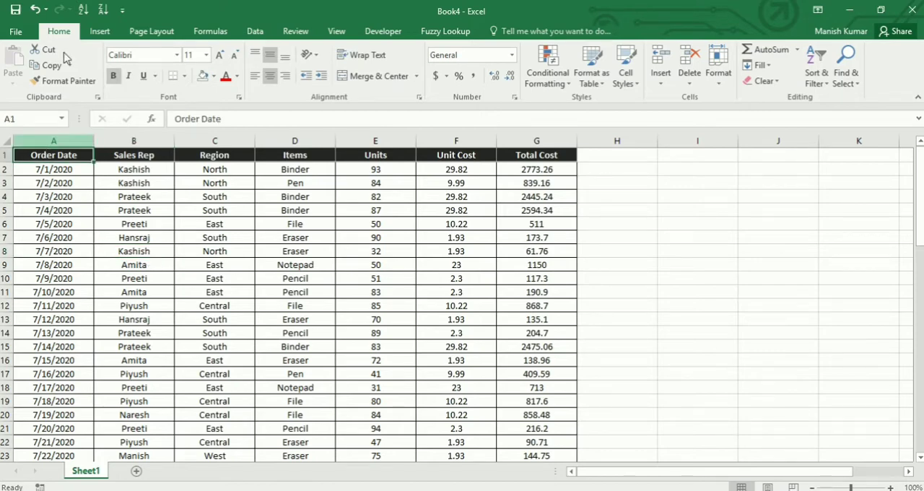
{"action": "left_click", "coordinate": [101, 32]}
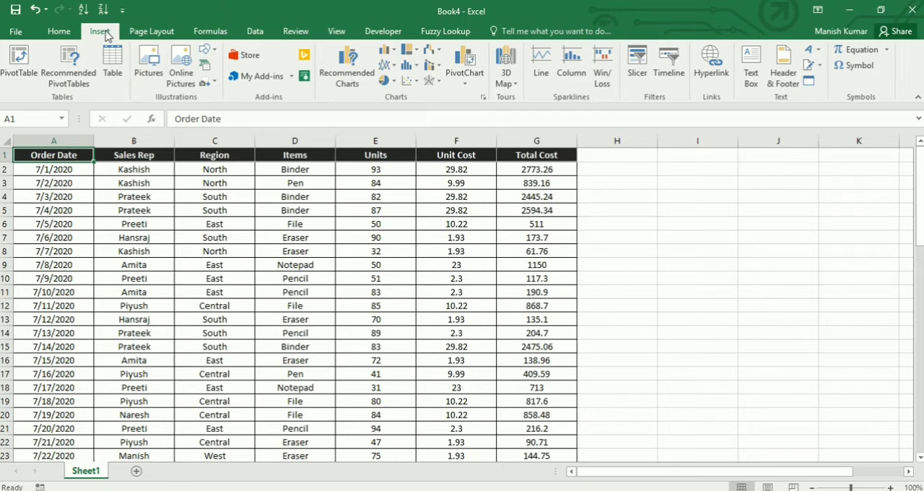
{"action": "left_click", "coordinate": [19, 71]}
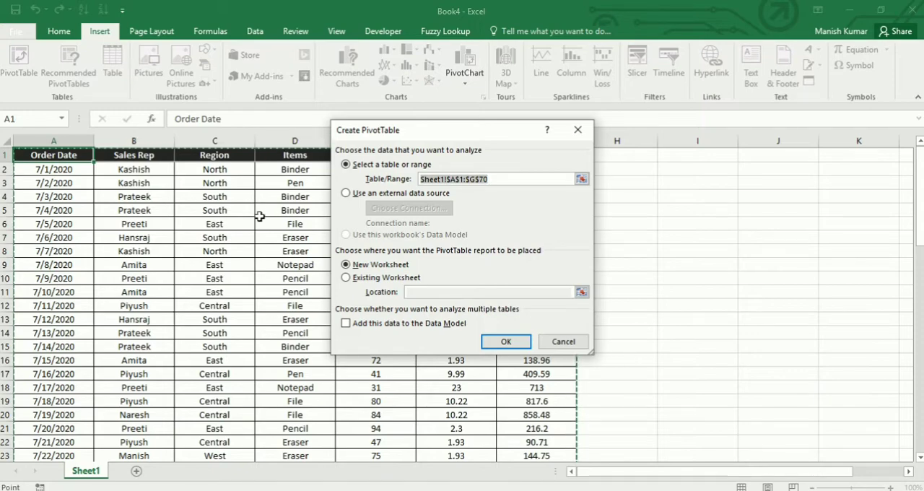
{"action": "left_click_drag", "start_coordinate": [517, 179], "coordinate": [450, 181]}
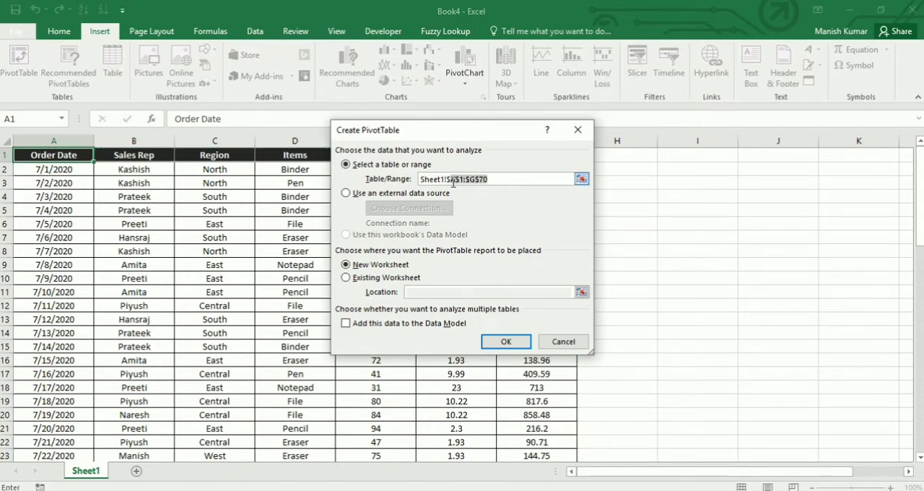
{"action": "left_click", "coordinate": [502, 178]}
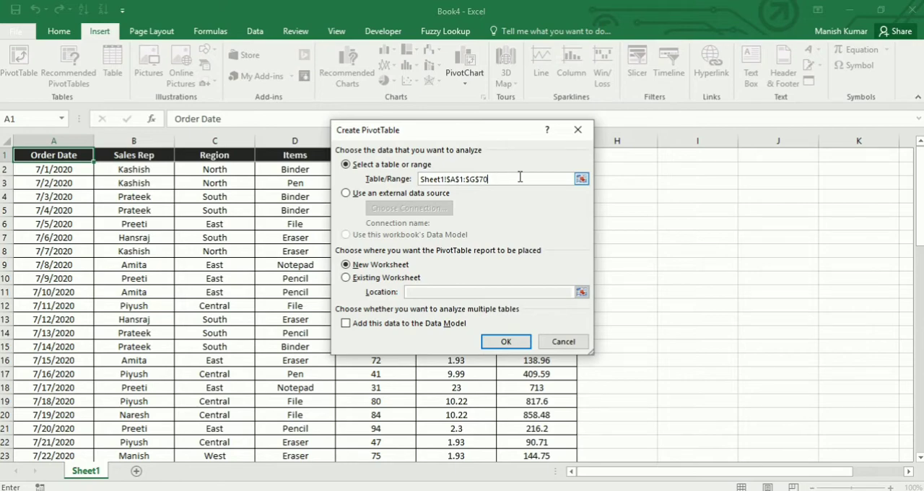
{"action": "left_click_drag", "start_coordinate": [518, 177], "coordinate": [467, 183]}
{"action": "left_click", "coordinate": [565, 342]}
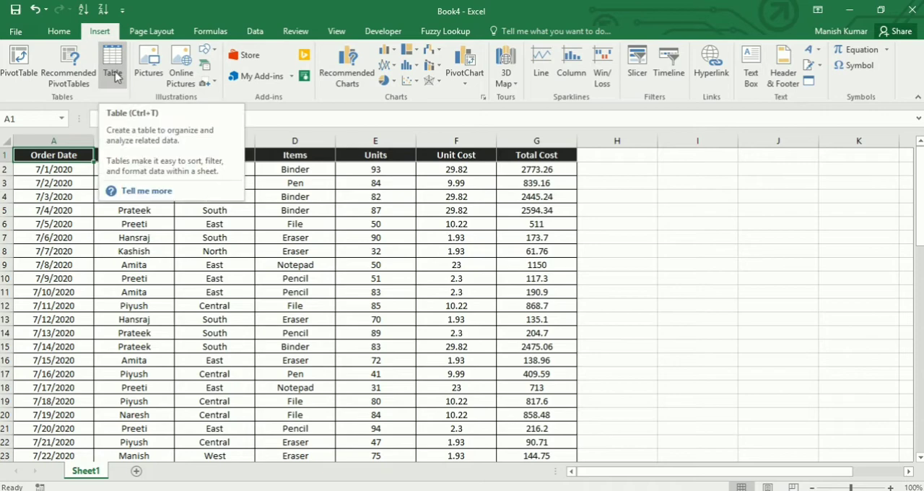
Convert the data range A1:G70 into a table with headers and name it SalesT
{"action": "left_click_drag", "start_coordinate": [61, 156], "coordinate": [542, 375]}
{"action": "left_click", "coordinate": [75, 199]}
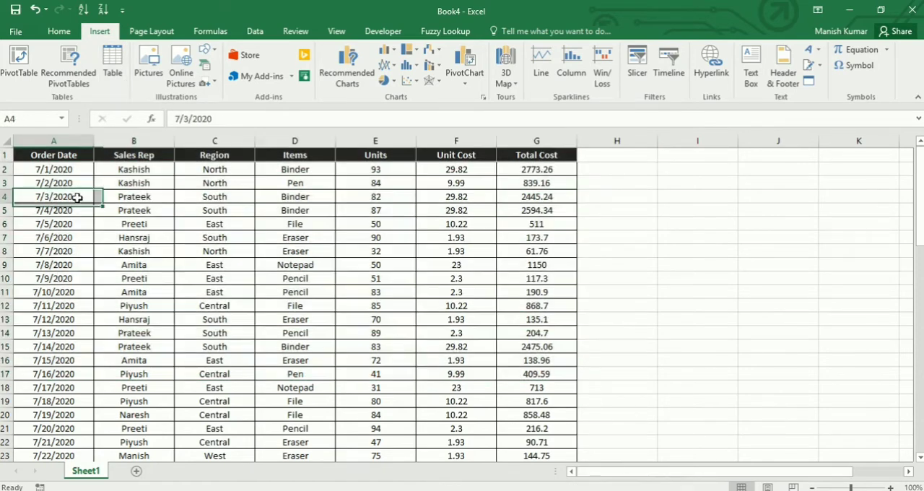
{"action": "left_click", "coordinate": [116, 68]}
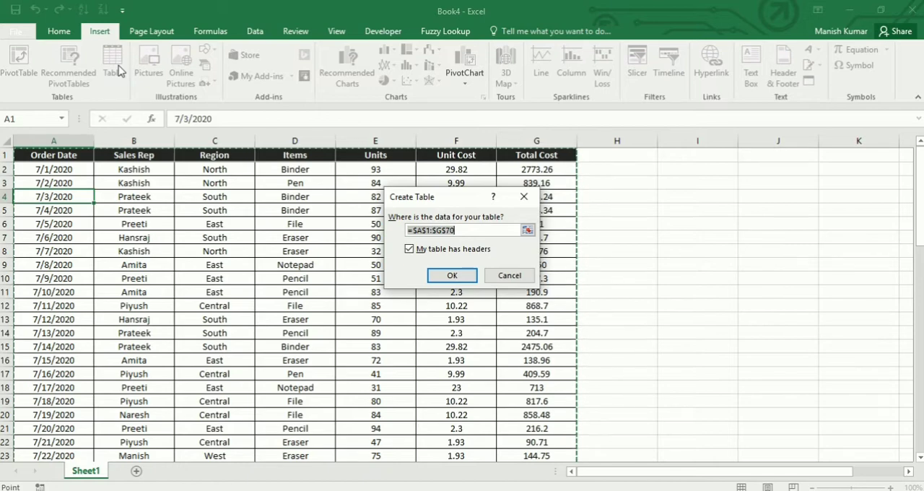
{"action": "left_click", "coordinate": [452, 277]}
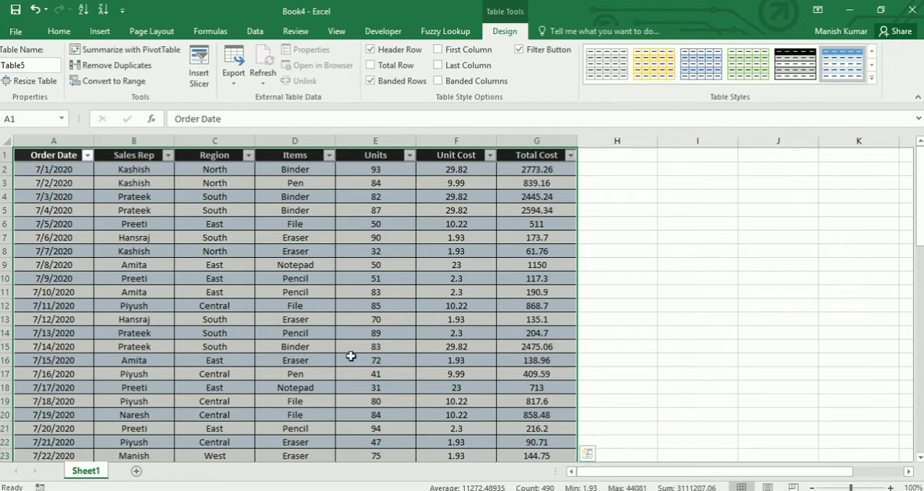
{"action": "double_click", "coordinate": [3, 65]}
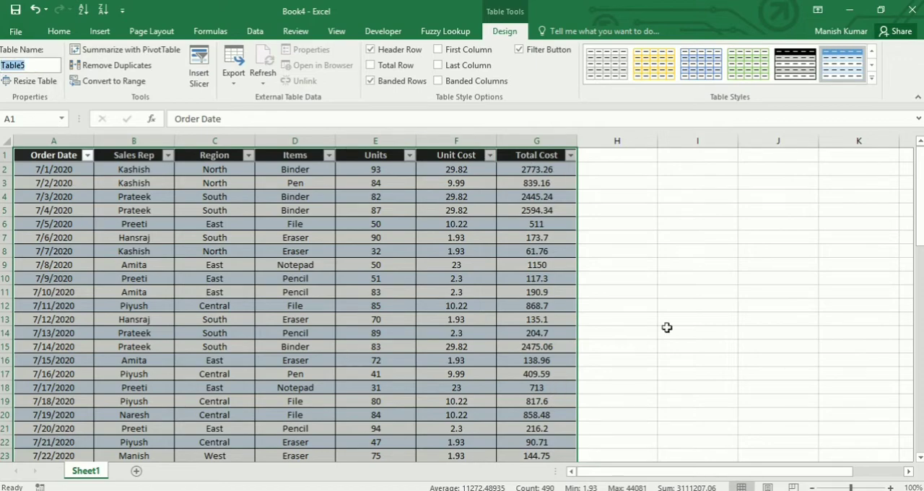
{"action": "type", "text": "SalesT"}
Apply the first, plain uncoloured style of the Light group to the SalesT table
{"action": "left_click", "coordinate": [872, 76]}
{"action": "left_click", "coordinate": [893, 145]}
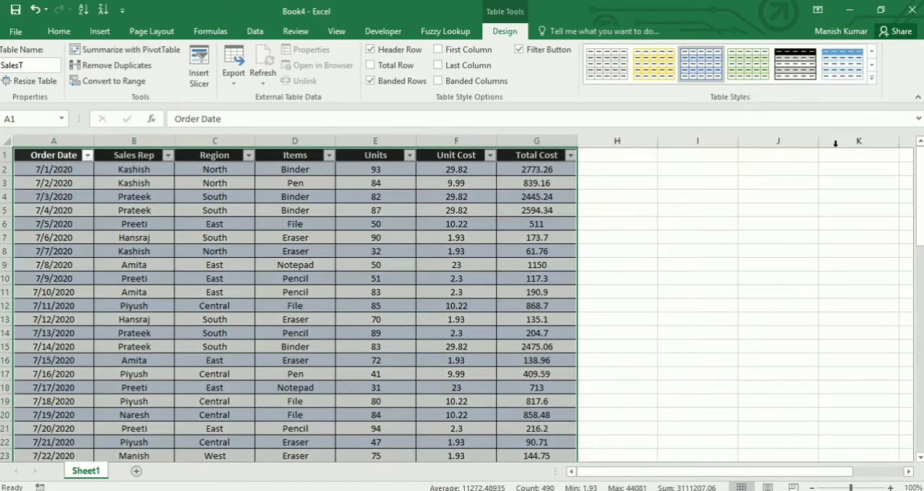
{"action": "left_click", "coordinate": [870, 78]}
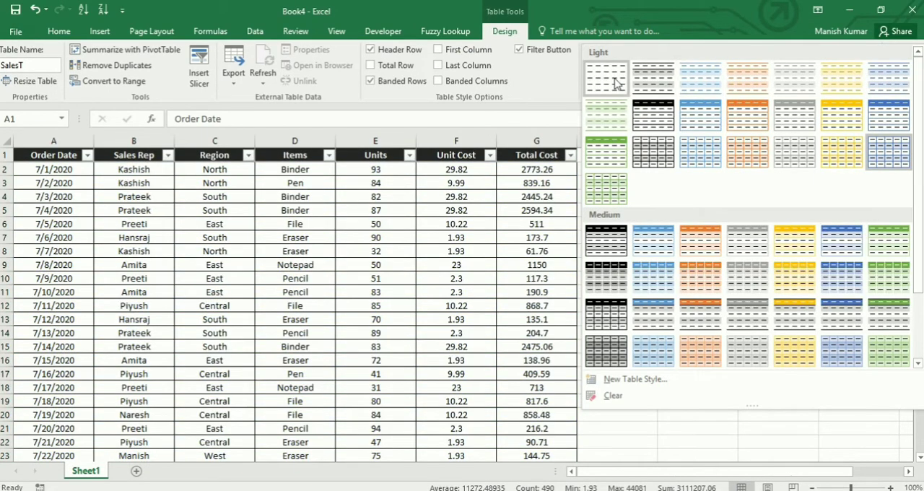
{"action": "left_click", "coordinate": [614, 83]}
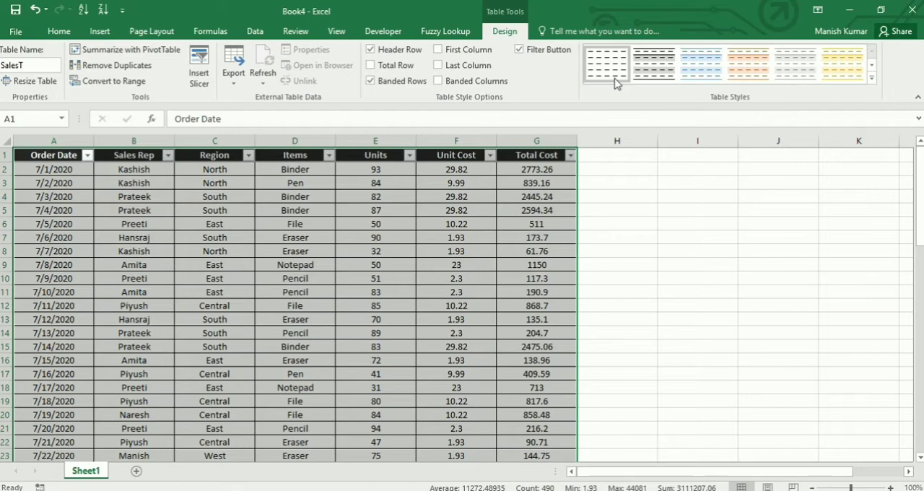
{"action": "left_click", "coordinate": [264, 226]}
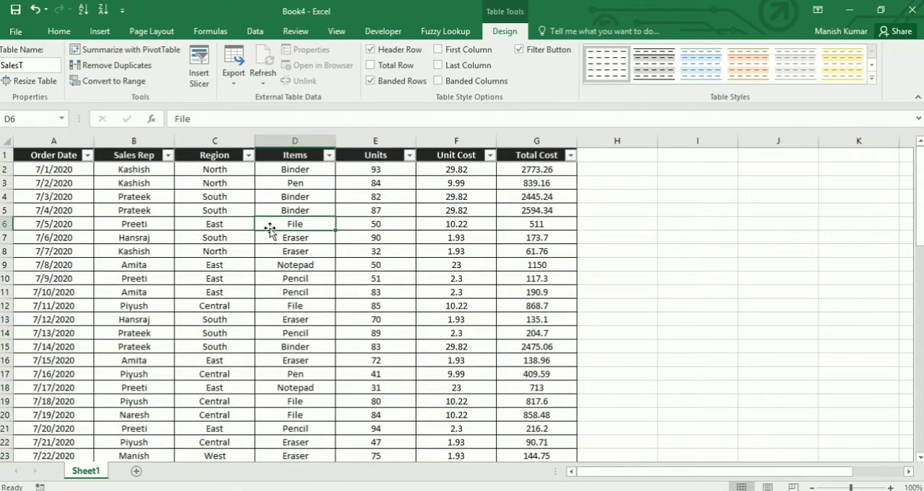
Create a PivotTable from the SalesT table on a new worksheet
{"action": "scroll", "coordinate": [243, 301], "scroll_direction": "down", "scroll_amount": 20}
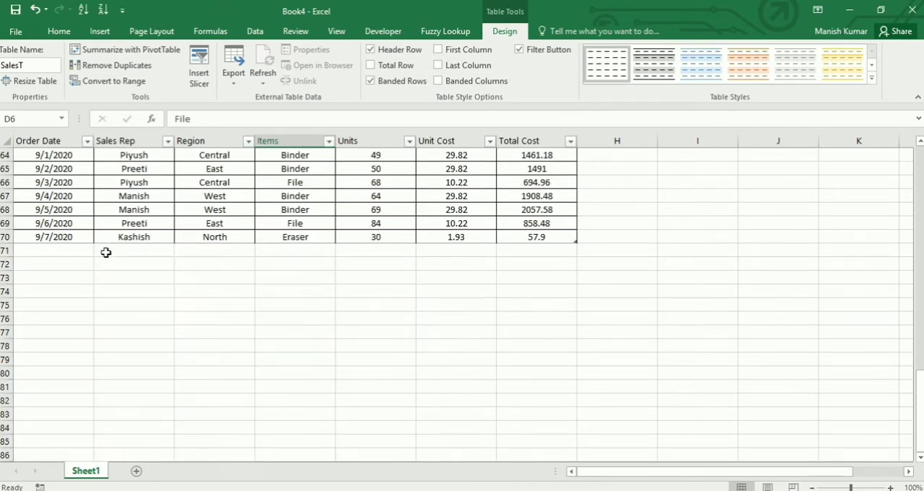
{"action": "scroll", "coordinate": [105, 252], "scroll_direction": "up", "scroll_amount": 18}
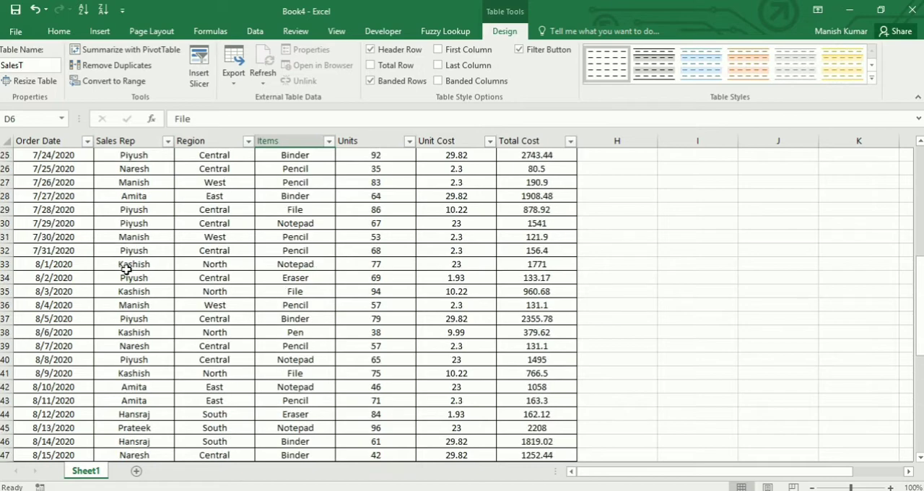
{"action": "scroll", "coordinate": [125, 267], "scroll_direction": "up", "scroll_amount": 3}
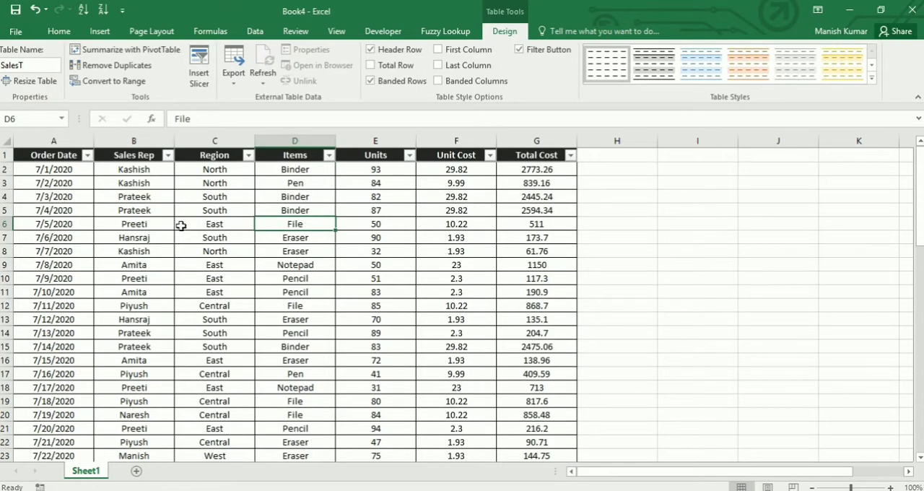
{"action": "left_click", "coordinate": [99, 32]}
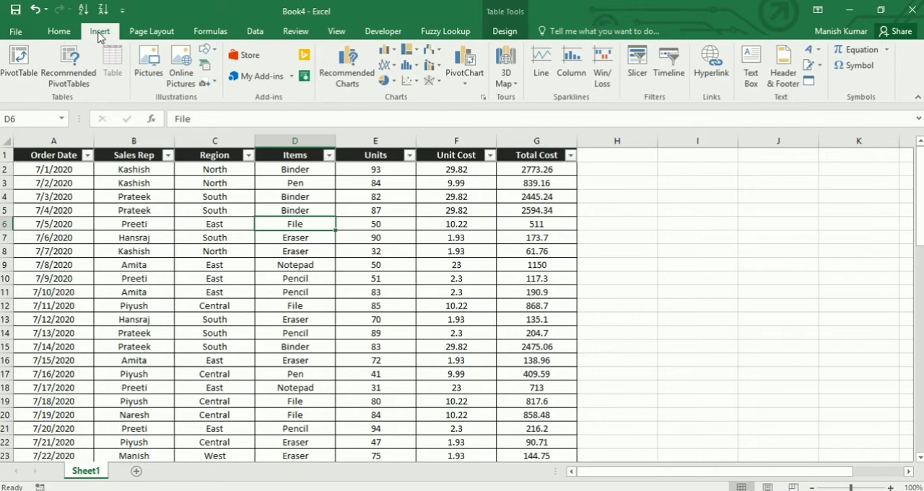
{"action": "left_click", "coordinate": [19, 61]}
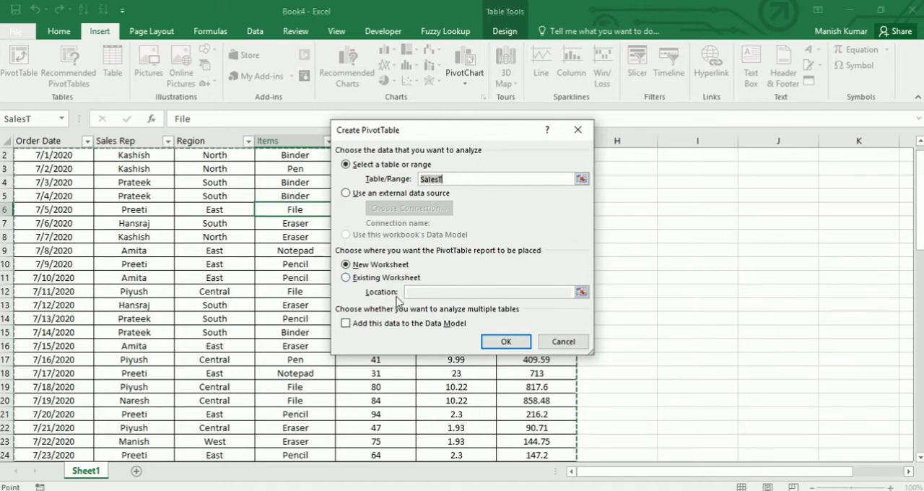
{"action": "left_click", "coordinate": [509, 344]}
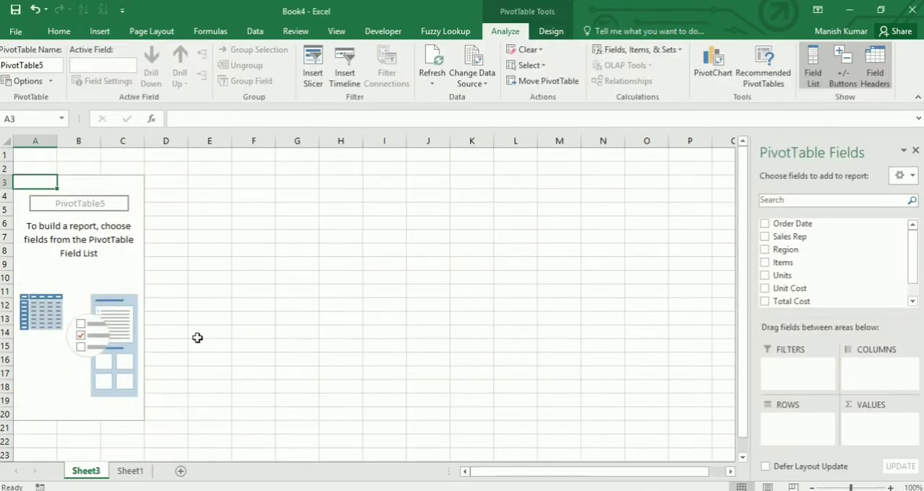
Set the PivotTable field list layout to Fields Section and Areas Section Side-By-Side
{"action": "left_click", "coordinate": [912, 180]}
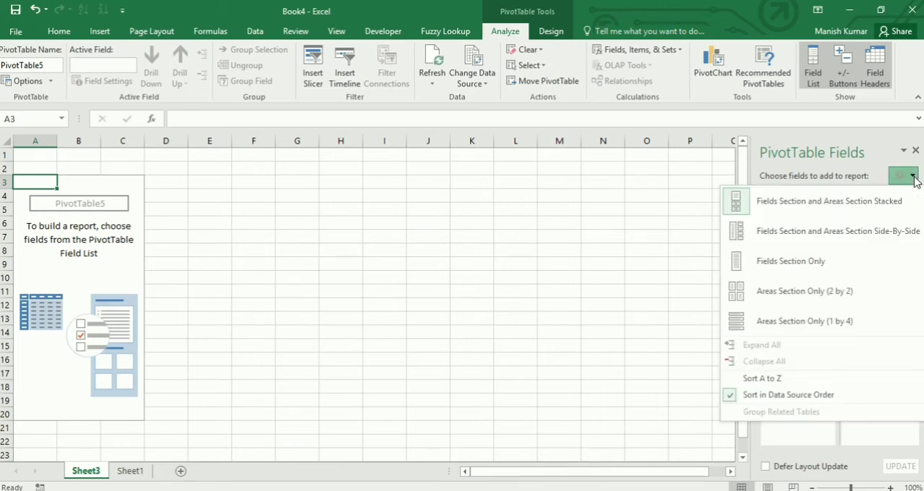
{"action": "left_click", "coordinate": [806, 232]}
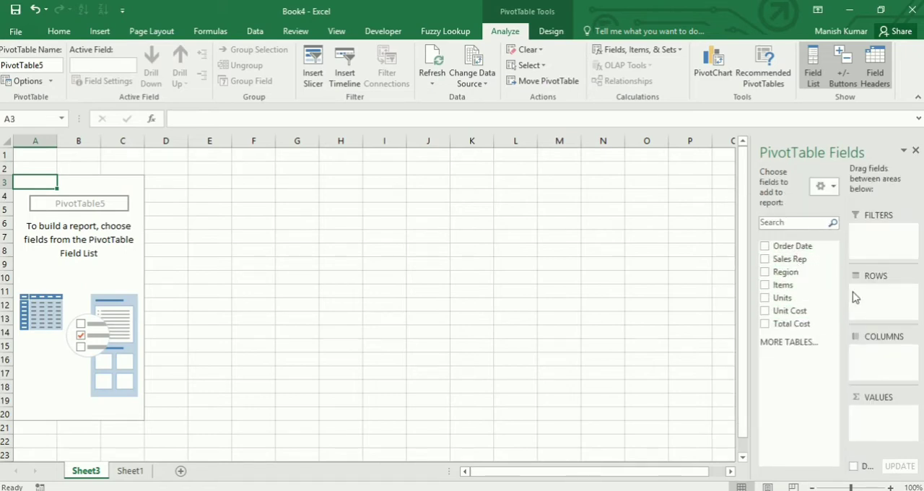
{"action": "left_click", "coordinate": [903, 151]}
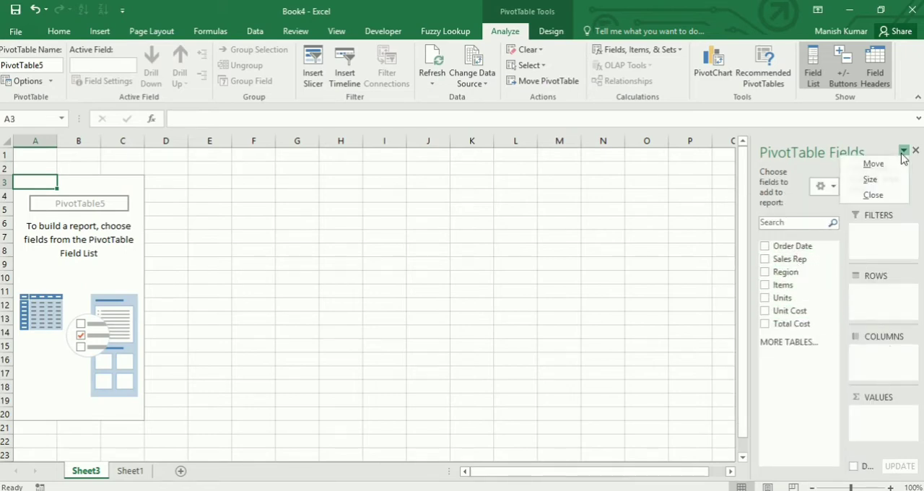
{"action": "left_click", "coordinate": [833, 187]}
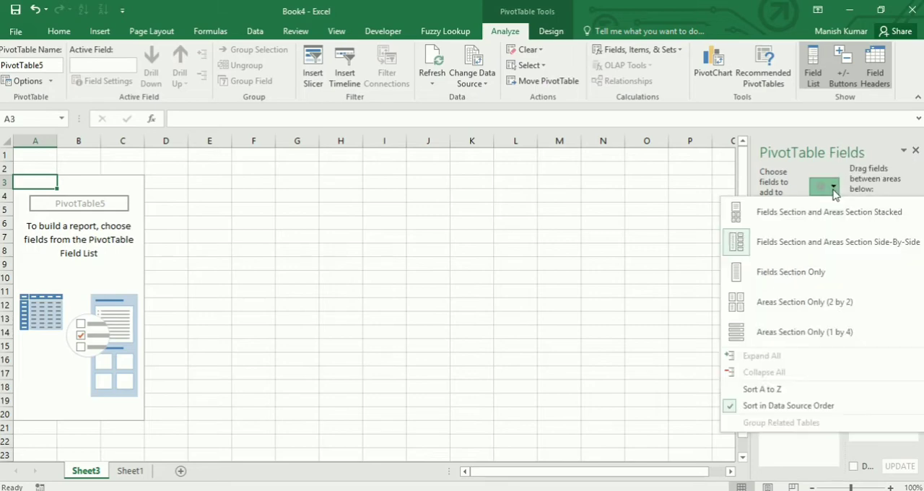
{"action": "left_click", "coordinate": [792, 217]}
{"action": "left_click", "coordinate": [904, 176]}
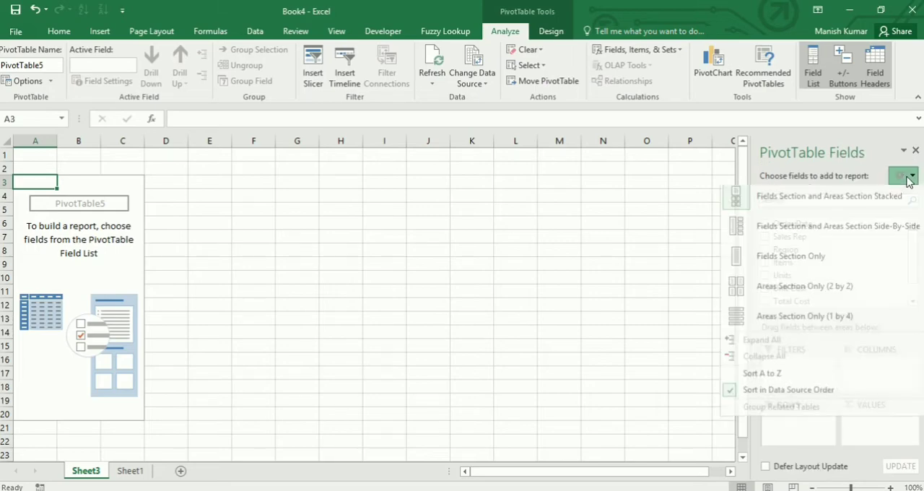
{"action": "left_click", "coordinate": [769, 237]}
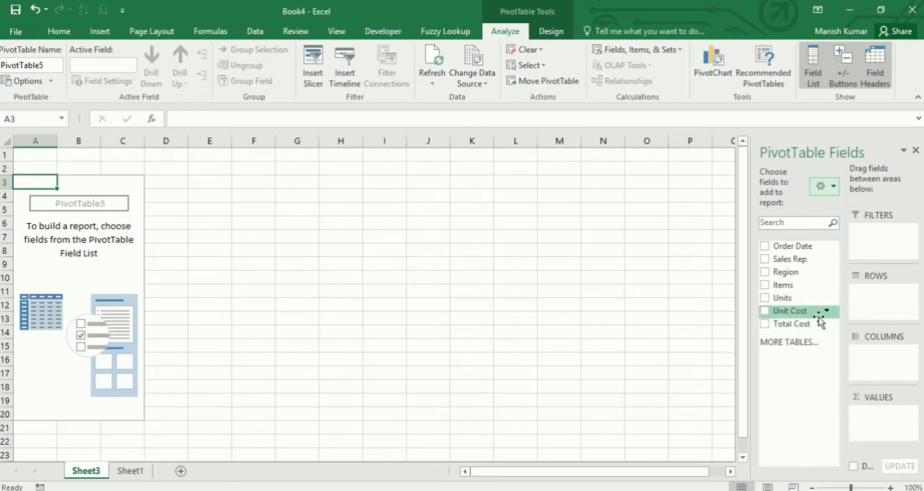
Compare the column headings and records of the source table on Sheet1 with the PivotTable field list on Sheet3
{"action": "left_click", "coordinate": [130, 471]}
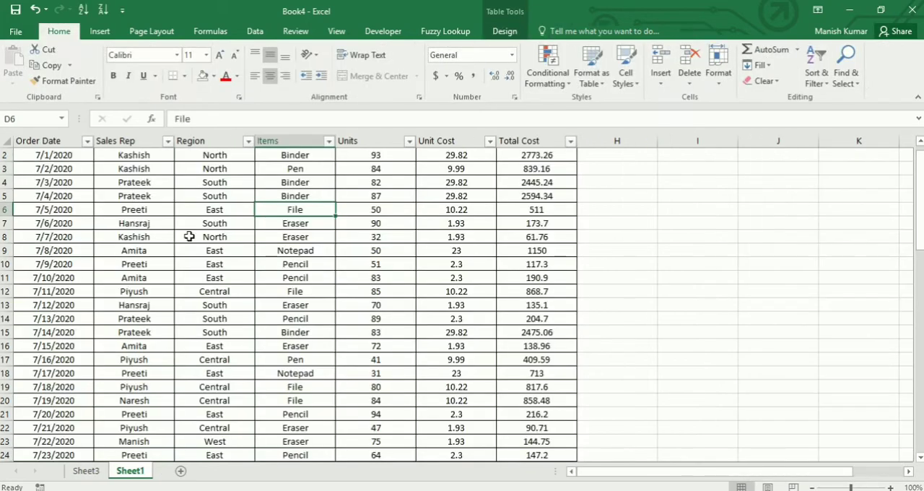
{"action": "scroll", "coordinate": [190, 238], "scroll_direction": "up", "scroll_amount": 1}
{"action": "left_click_drag", "start_coordinate": [37, 154], "coordinate": [538, 155]}
{"action": "left_click", "coordinate": [85, 470]}
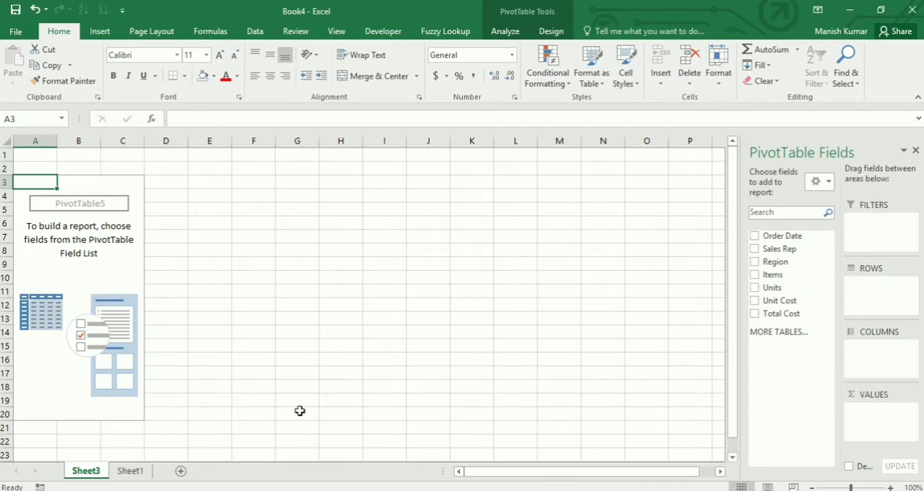
{"action": "left_click", "coordinate": [130, 471]}
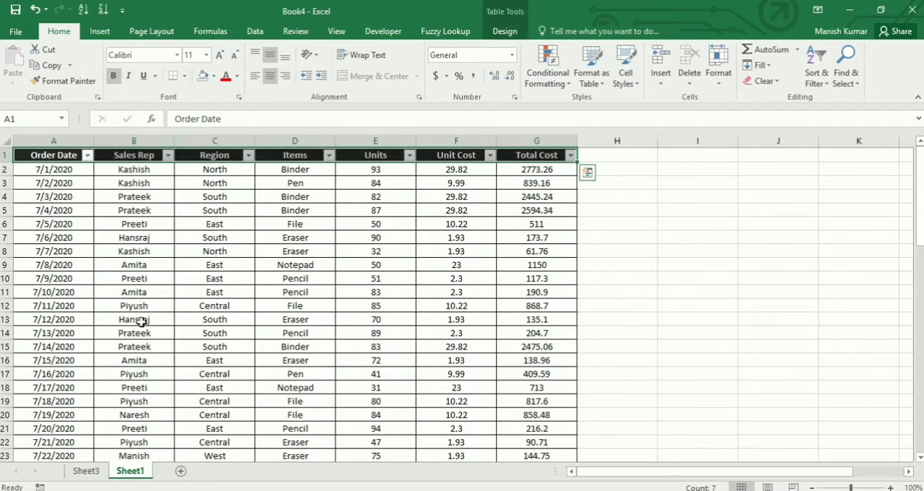
{"action": "scroll", "coordinate": [138, 324], "scroll_direction": "down", "scroll_amount": 1}
{"action": "scroll", "coordinate": [135, 336], "scroll_direction": "up", "scroll_amount": 1}
{"action": "left_click", "coordinate": [154, 238]}
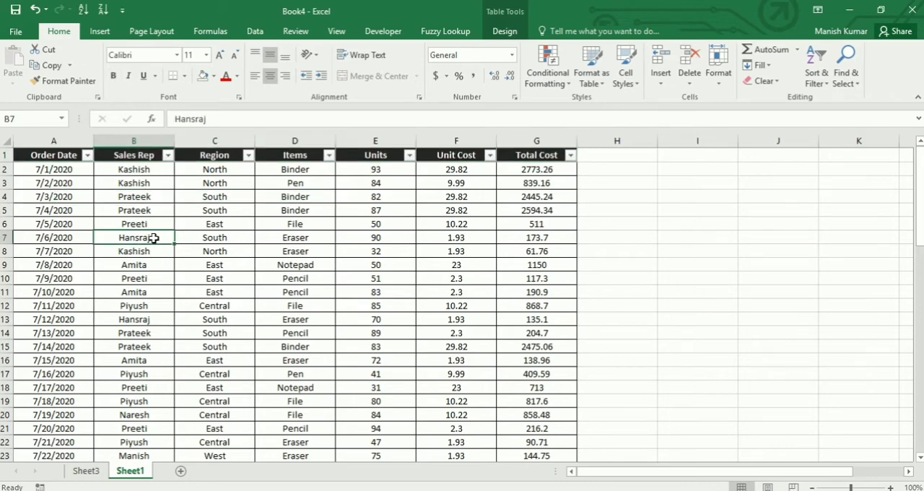
In the PivotTable on Sheet3, place Sales Rep in the rows area and Units in the values area
{"action": "left_click", "coordinate": [85, 471]}
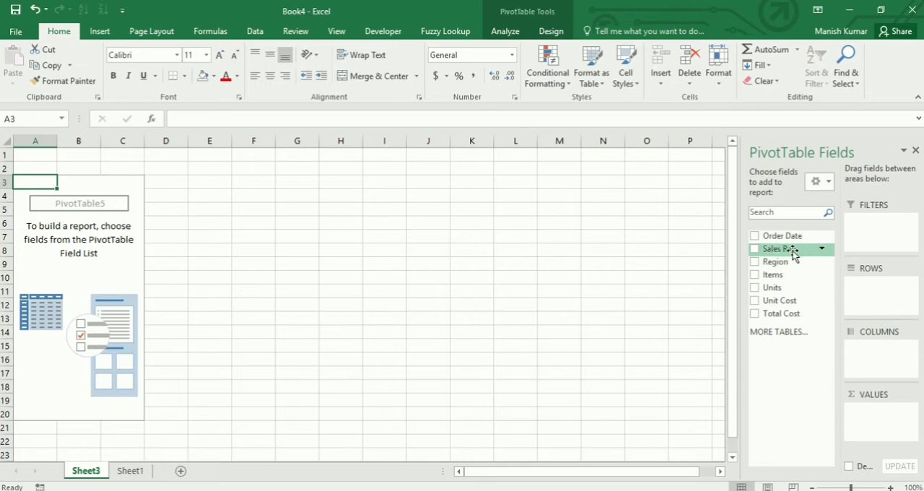
{"action": "left_click_drag", "start_coordinate": [793, 280], "coordinate": [875, 288]}
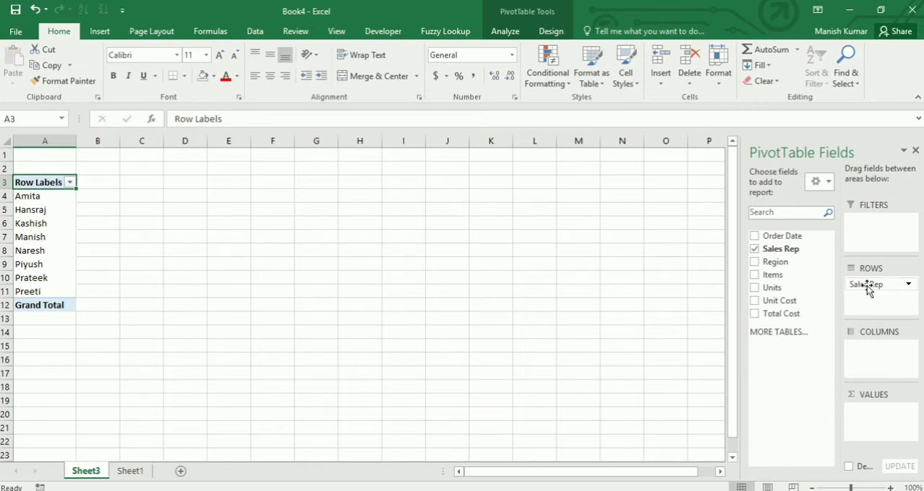
{"action": "mouse_move", "coordinate": [868, 286]}
{"action": "left_mouse_down"}
{"action": "mouse_move", "coordinate": [867, 364]}
{"action": "mouse_move", "coordinate": [887, 347]}
{"action": "mouse_move", "coordinate": [881, 291]}
{"action": "left_mouse_up"}
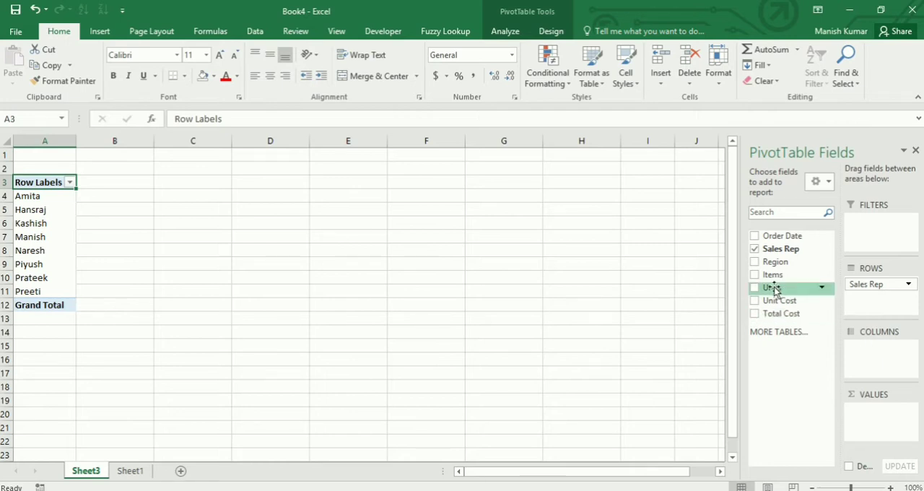
{"action": "left_click_drag", "start_coordinate": [769, 287], "coordinate": [882, 423]}
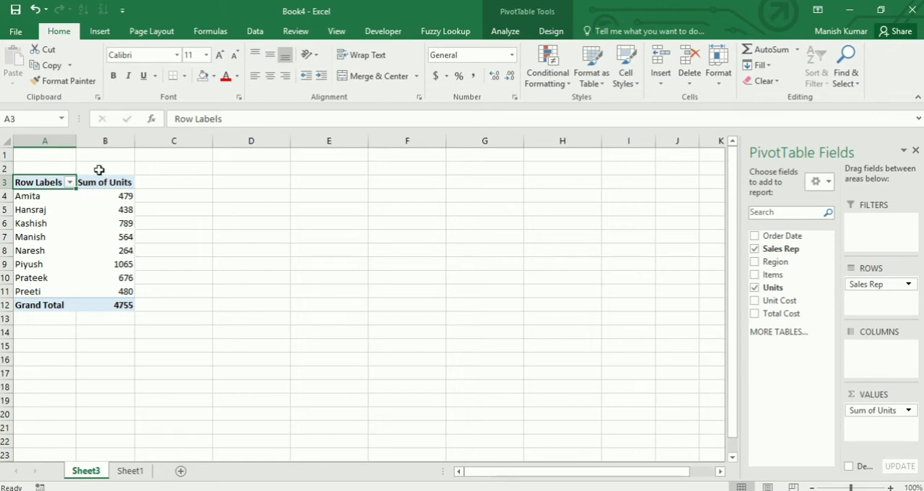
Summarise the PivotTable's Units values by Average through the value field settings
{"action": "left_click", "coordinate": [32, 196]}
{"action": "left_click_drag", "start_coordinate": [35, 196], "coordinate": [51, 291]}
{"action": "left_click_drag", "start_coordinate": [121, 198], "coordinate": [123, 294]}
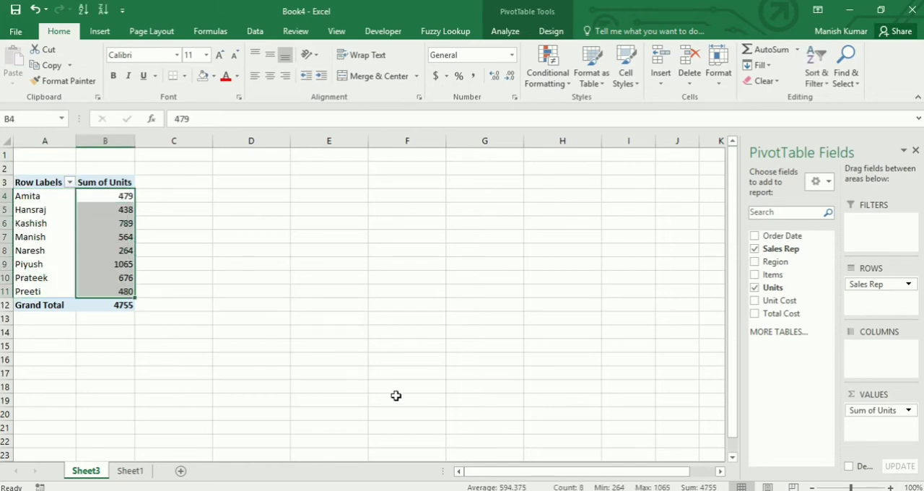
{"action": "left_click", "coordinate": [909, 413]}
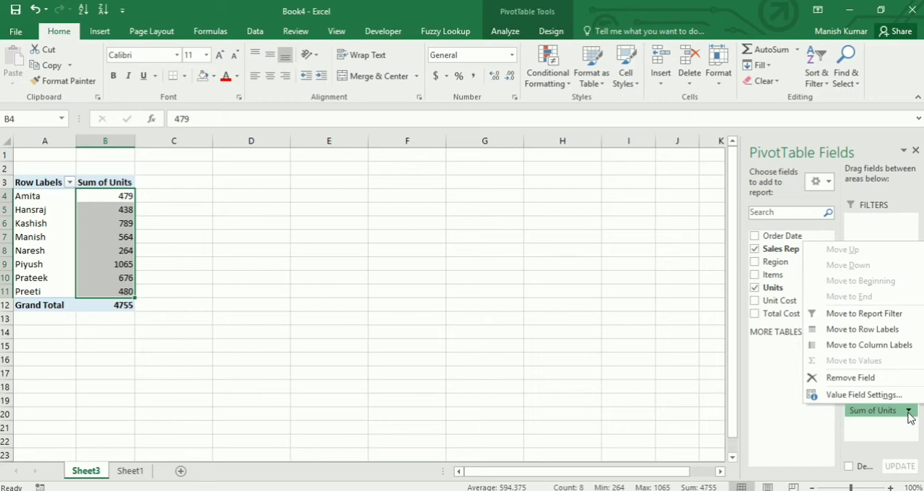
{"action": "left_click", "coordinate": [863, 394]}
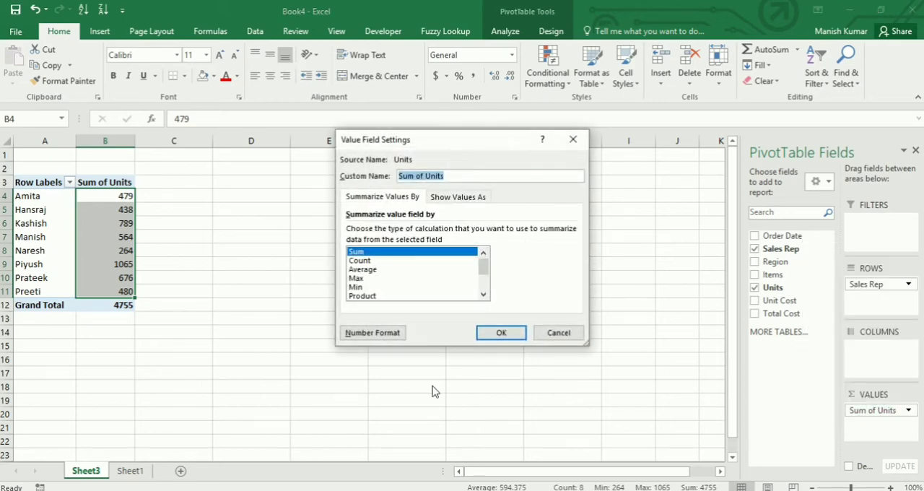
{"action": "scroll", "coordinate": [379, 273], "scroll_direction": "down", "scroll_amount": 2}
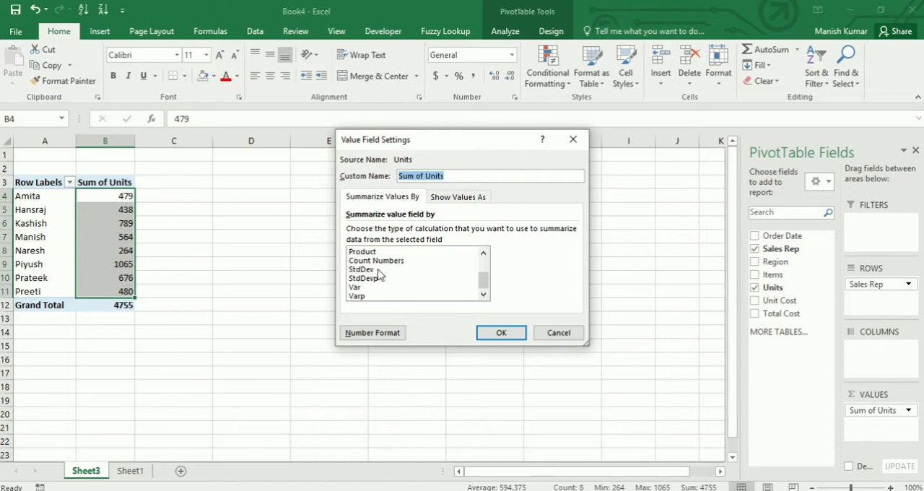
{"action": "scroll", "coordinate": [383, 287], "scroll_direction": "up", "scroll_amount": 2}
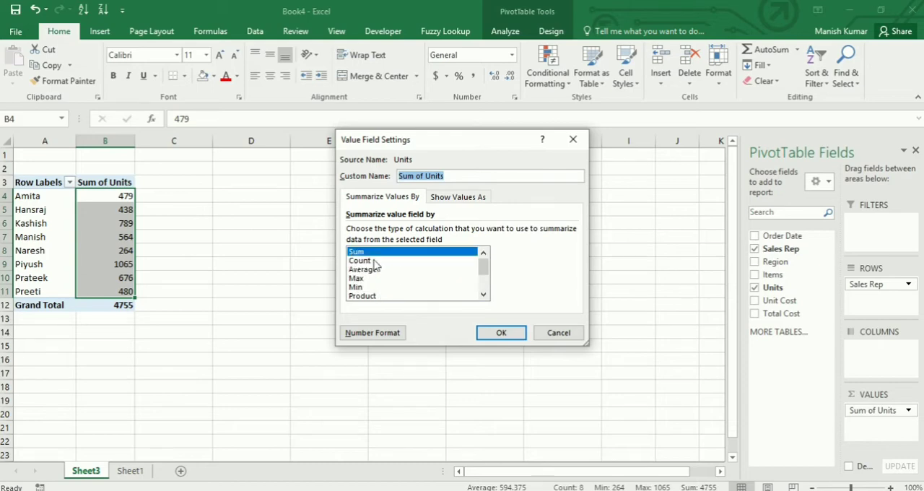
{"action": "left_click", "coordinate": [375, 262]}
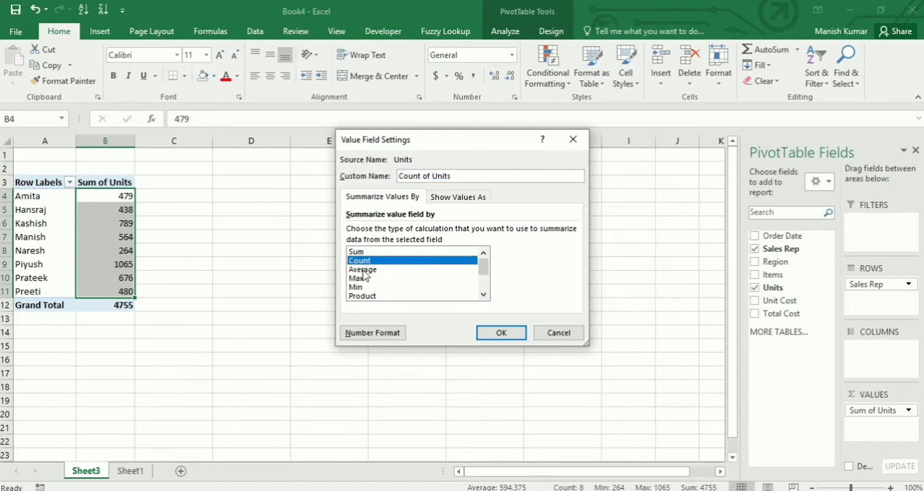
{"action": "left_click", "coordinate": [363, 269]}
{"action": "left_click", "coordinate": [501, 332]}
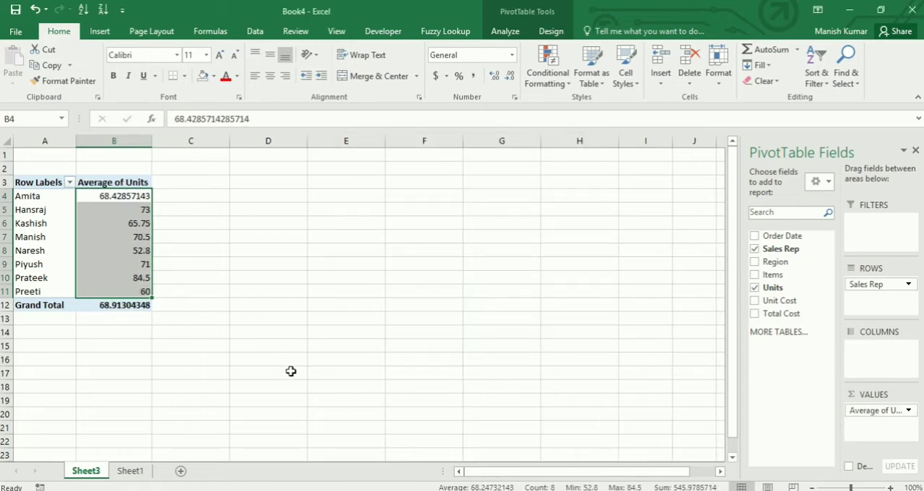
{"action": "left_click", "coordinate": [353, 344]}
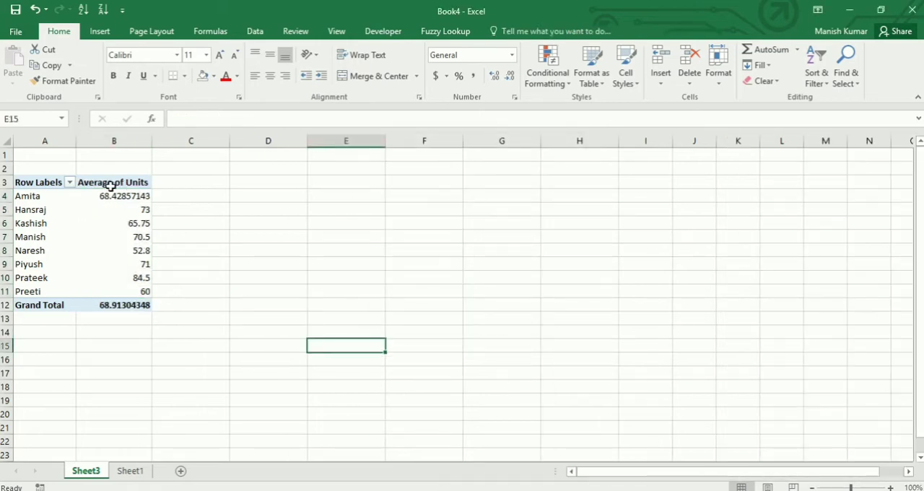
Change the PivotTable's Units summary calculation back to Sum
{"action": "left_click", "coordinate": [122, 206]}
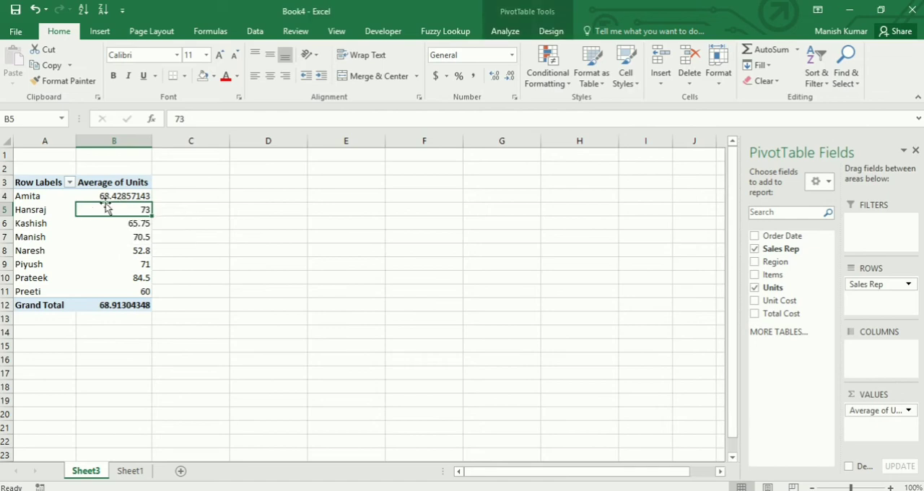
{"action": "right_click", "coordinate": [113, 197]}
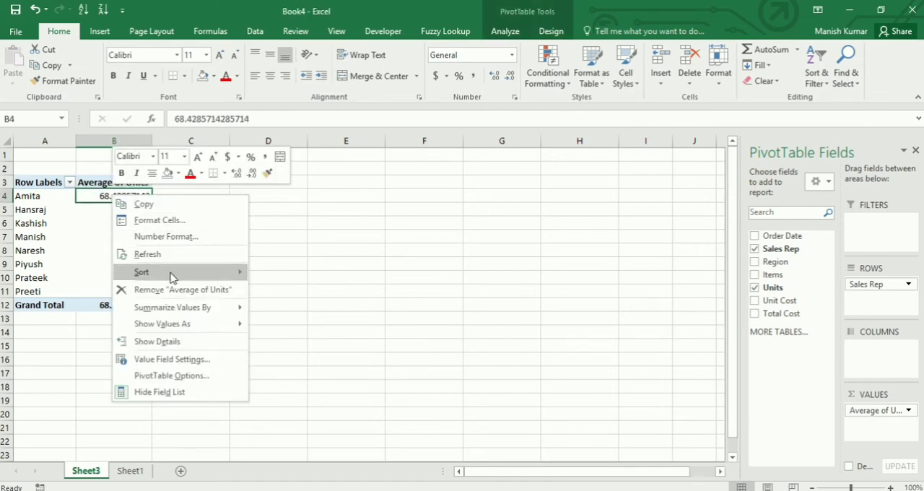
{"action": "mouse_move", "coordinate": [172, 307]}
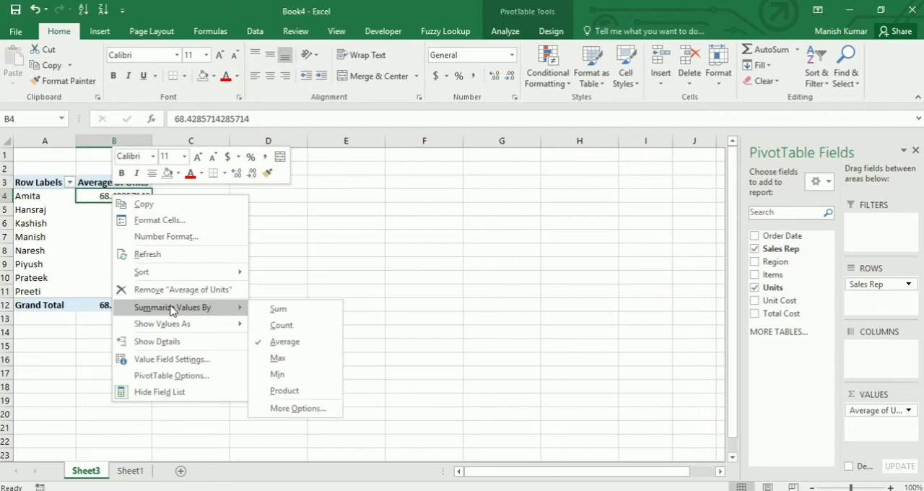
{"action": "left_click", "coordinate": [279, 309]}
Summarise the PivotTable's Units values by Max
{"action": "right_click", "coordinate": [98, 199]}
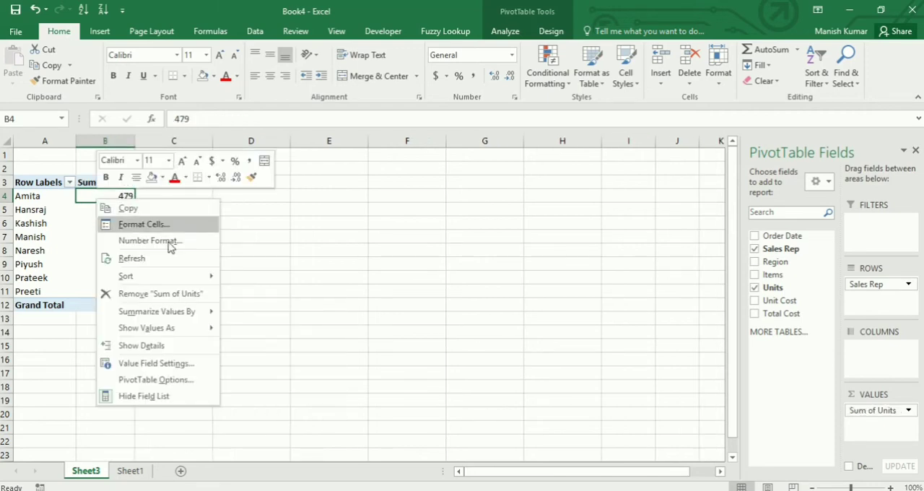
{"action": "mouse_move", "coordinate": [157, 320]}
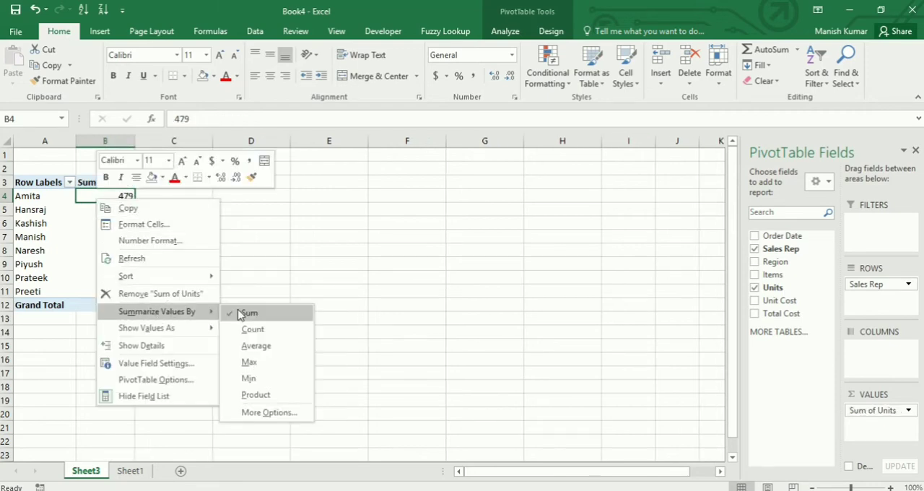
{"action": "left_click", "coordinate": [254, 367]}
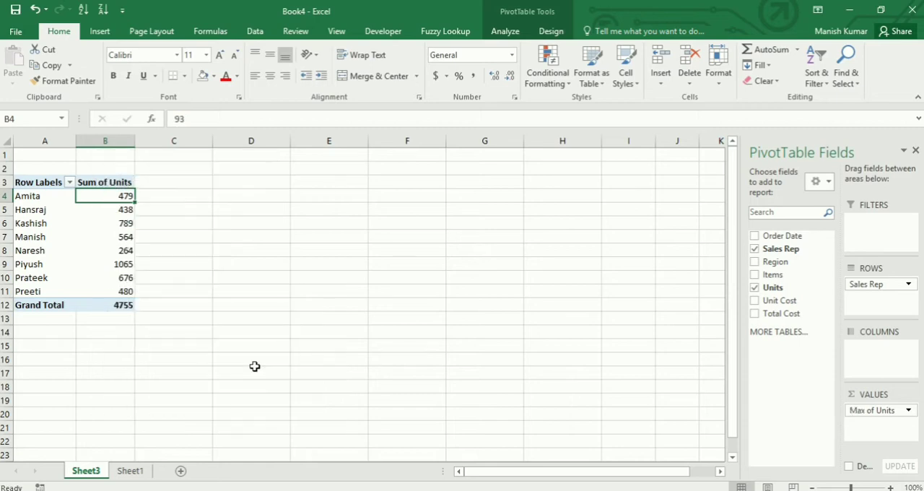
Switch the Units values from Max back to the Sum calculation
{"action": "right_click", "coordinate": [103, 202]}
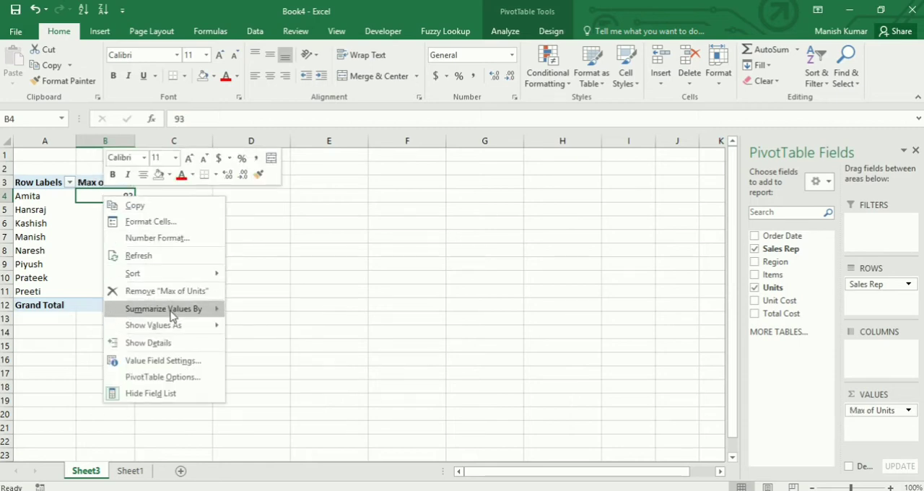
{"action": "mouse_move", "coordinate": [216, 309]}
{"action": "left_click", "coordinate": [249, 311]}
{"action": "left_click", "coordinate": [91, 220]}
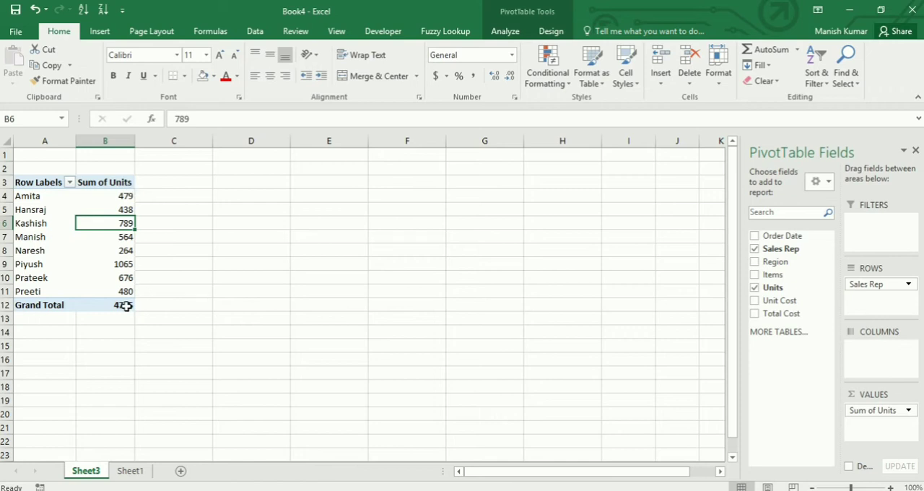
Add the Region field to the PivotTable's columns area
{"action": "mouse_move", "coordinate": [126, 306]}
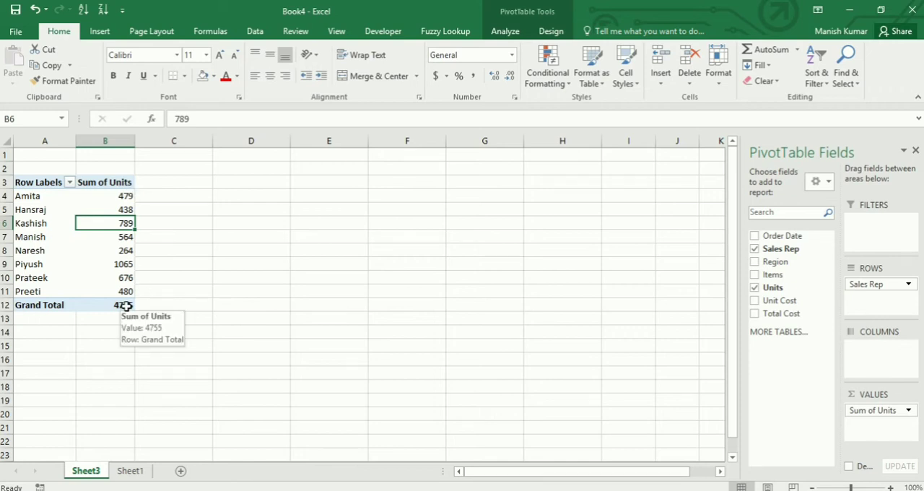
{"action": "left_click_drag", "start_coordinate": [768, 263], "coordinate": [872, 359]}
{"action": "left_click", "coordinate": [198, 258]}
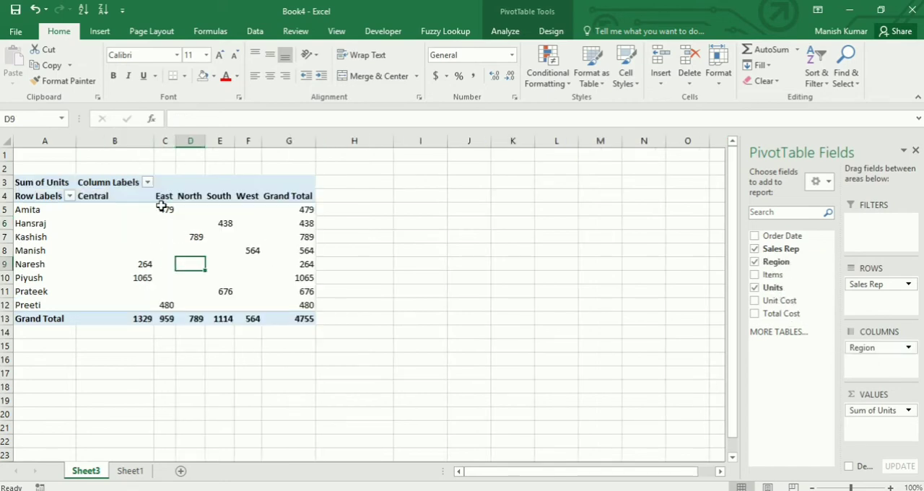
Examine the units per region for the first two sales reps and the North and South region columns
{"action": "left_click_drag", "start_coordinate": [161, 208], "coordinate": [275, 291]}
{"action": "left_click", "coordinate": [29, 209]}
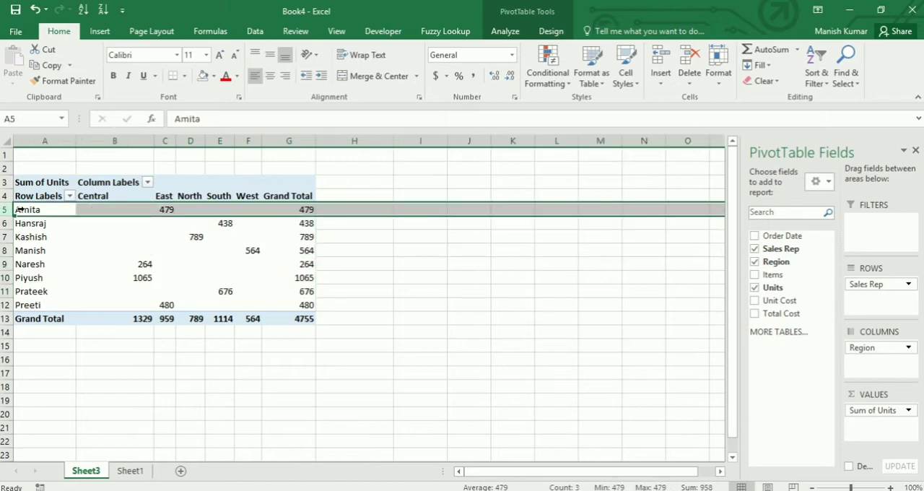
{"action": "left_click_drag", "start_coordinate": [42, 210], "coordinate": [302, 209]}
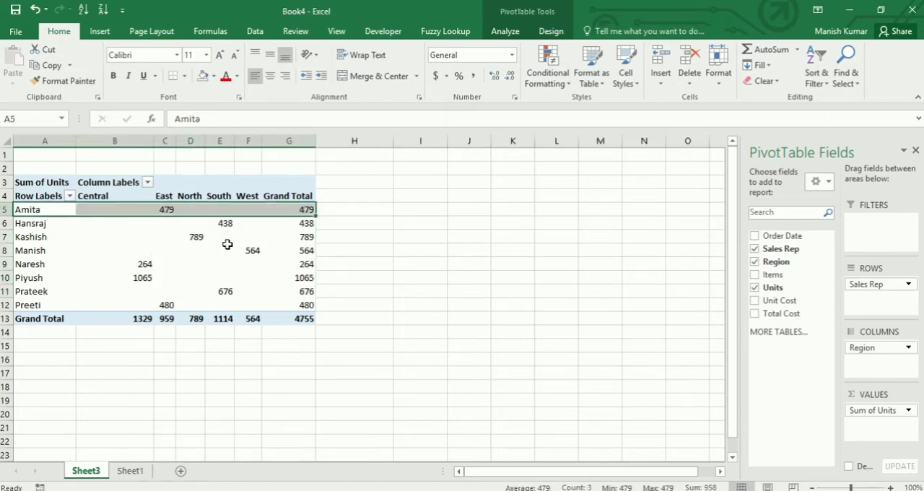
{"action": "left_click", "coordinate": [29, 223]}
{"action": "left_click", "coordinate": [299, 223]}
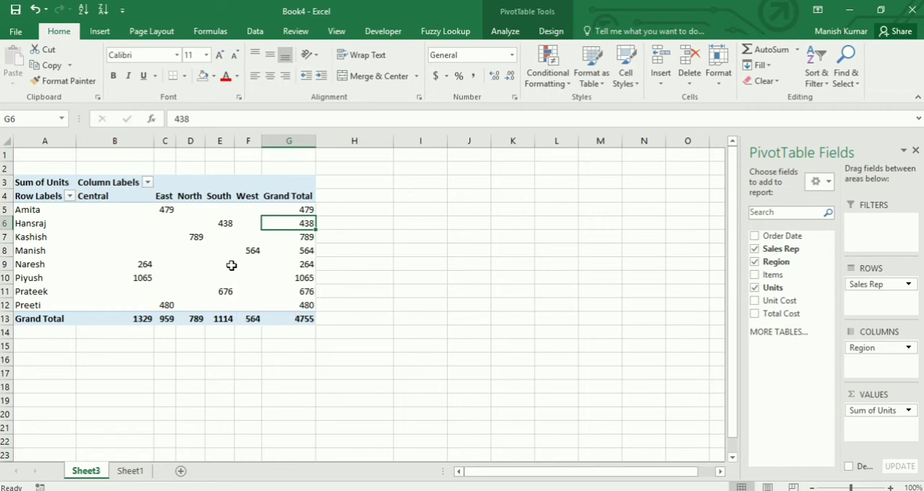
{"action": "left_click", "coordinate": [187, 191]}
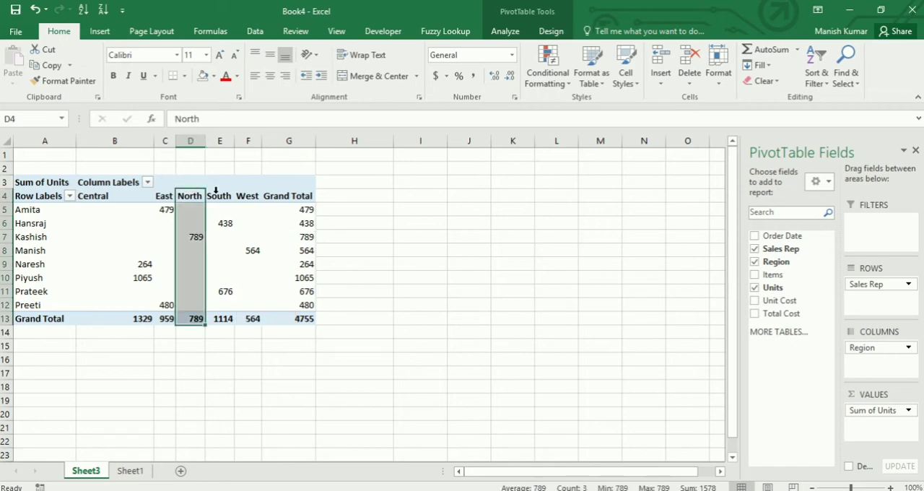
{"action": "left_click", "coordinate": [216, 190]}
{"action": "mouse_move", "coordinate": [277, 254]}
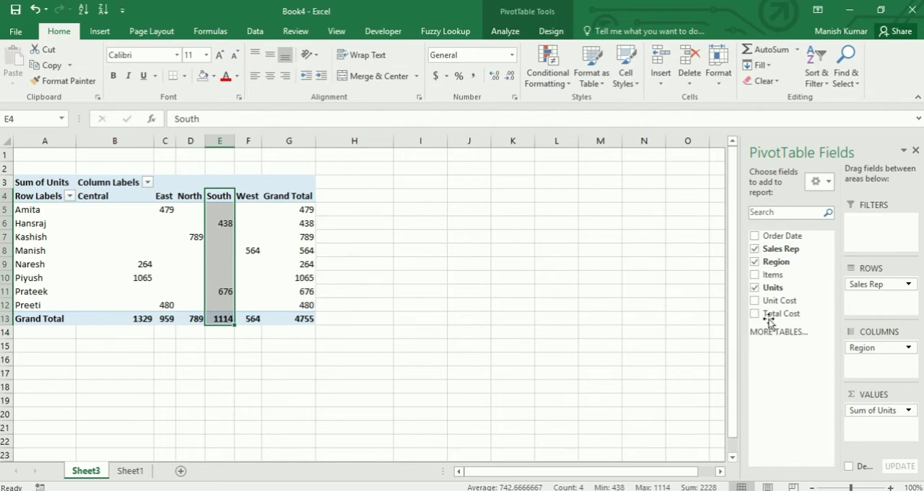
Move the Region field from the columns area to the report filter and filter the PivotTable to Central
{"action": "left_click_drag", "start_coordinate": [873, 350], "coordinate": [872, 227]}
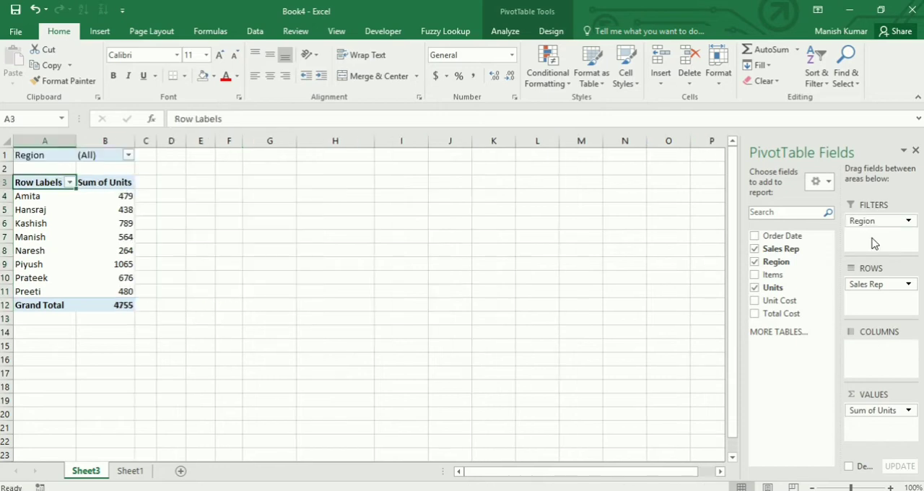
{"action": "left_click", "coordinate": [36, 158]}
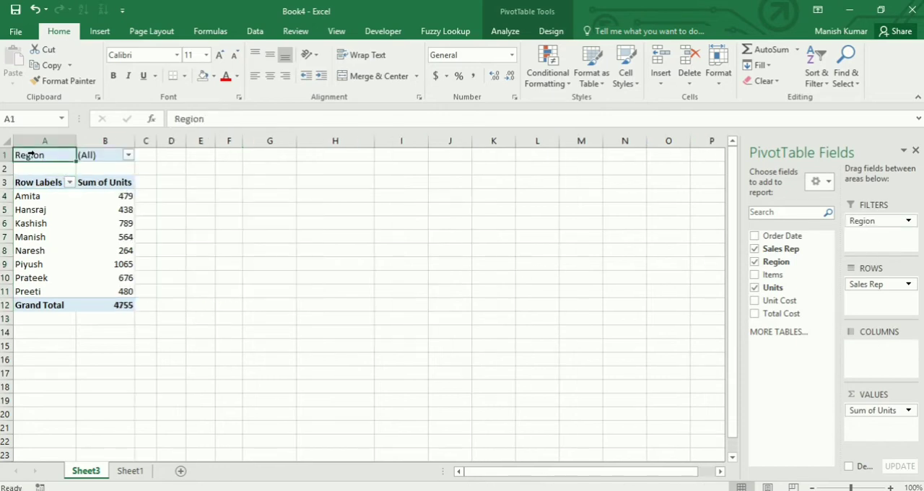
{"action": "left_click", "coordinate": [95, 156]}
{"action": "left_click", "coordinate": [129, 156]}
{"action": "left_click", "coordinate": [29, 197]}
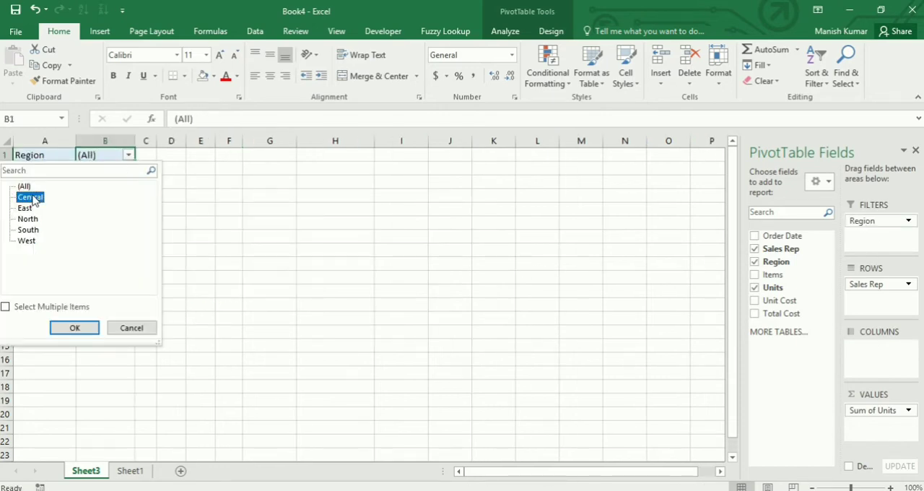
{"action": "left_click", "coordinate": [76, 327]}
Change the Region report filter to East
{"action": "left_click", "coordinate": [130, 155]}
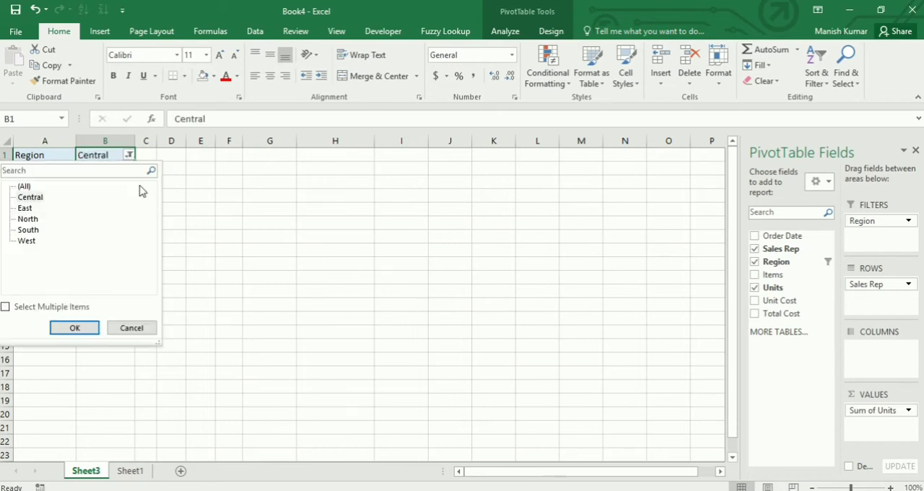
{"action": "left_click", "coordinate": [25, 208]}
{"action": "left_click", "coordinate": [75, 327]}
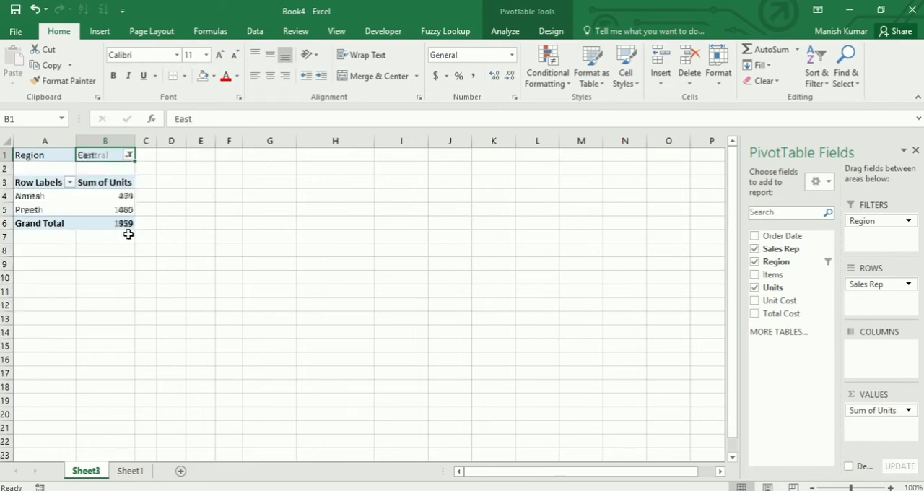
Allow multiple items in the Region report filter and include Central, East and West
{"action": "left_click", "coordinate": [129, 154]}
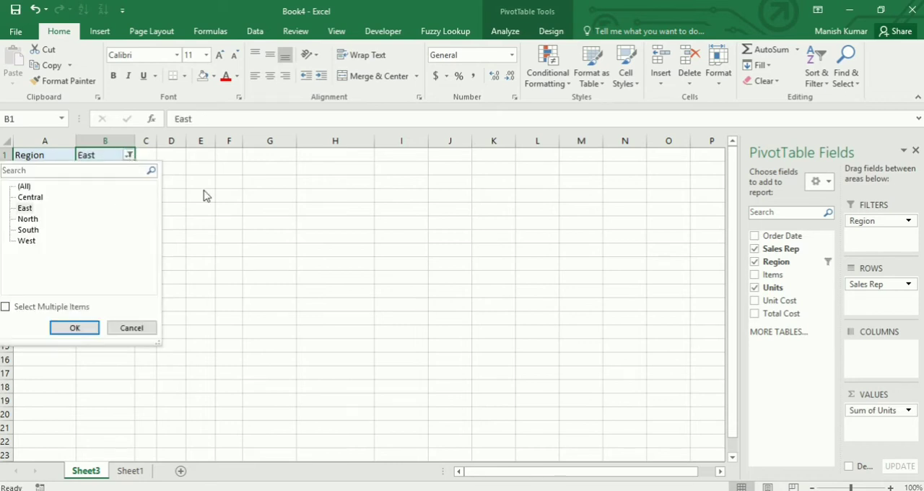
{"action": "left_click", "coordinate": [5, 307]}
{"action": "left_click", "coordinate": [22, 197]}
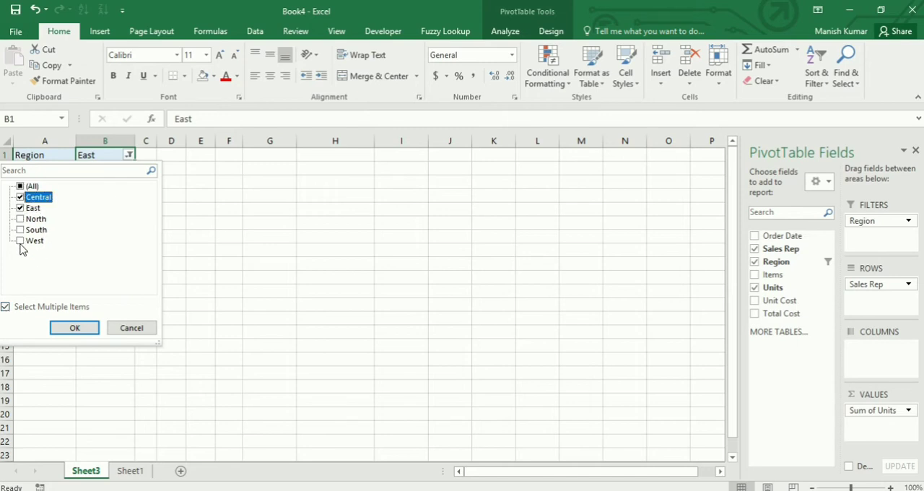
{"action": "left_click", "coordinate": [20, 241]}
{"action": "left_click", "coordinate": [75, 327]}
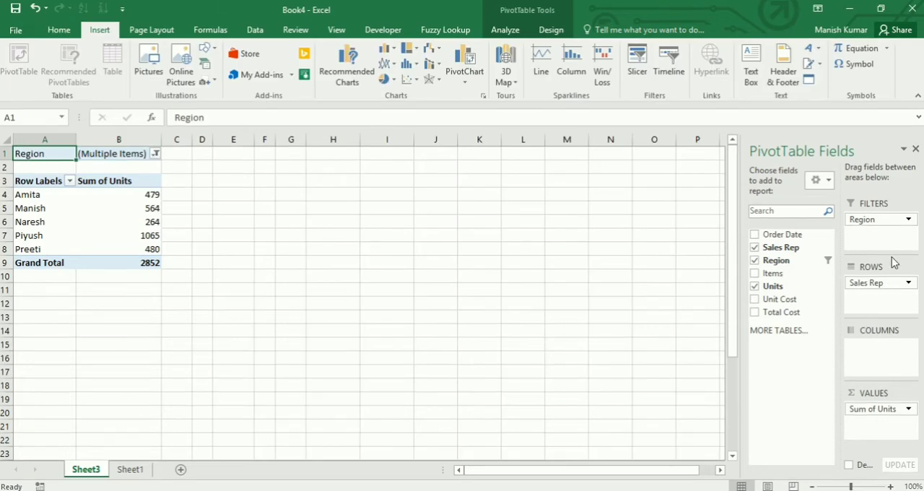
Remove the Region field from the PivotTable's filters area and select the first sales rep's Sum of Units value
{"action": "left_click", "coordinate": [885, 221]}
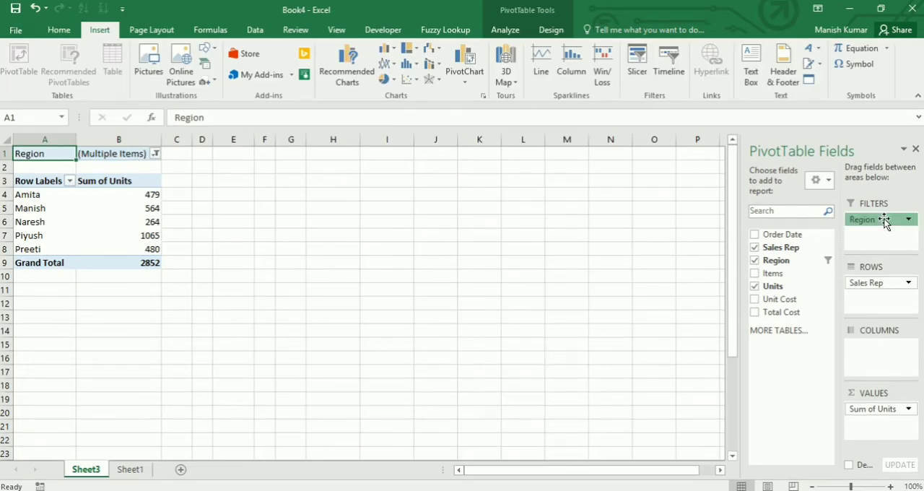
{"action": "left_click_drag", "start_coordinate": [885, 221], "coordinate": [779, 270]}
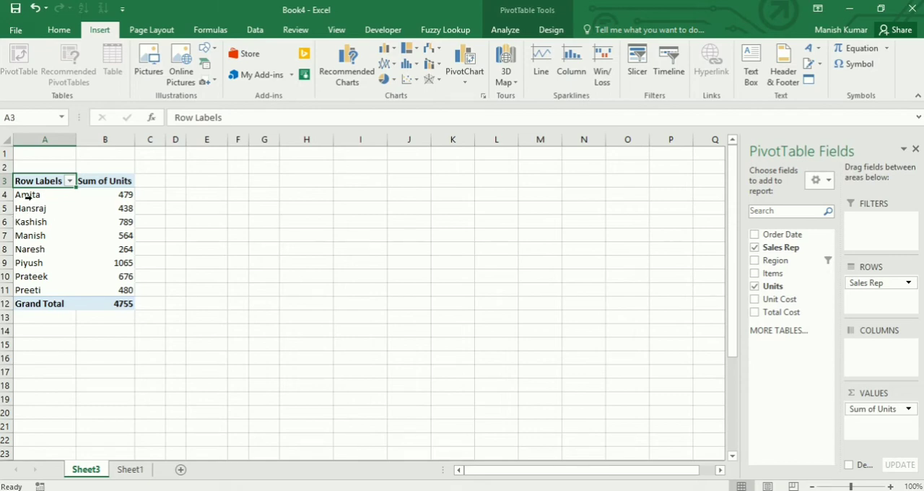
{"action": "mouse_move", "coordinate": [110, 195]}
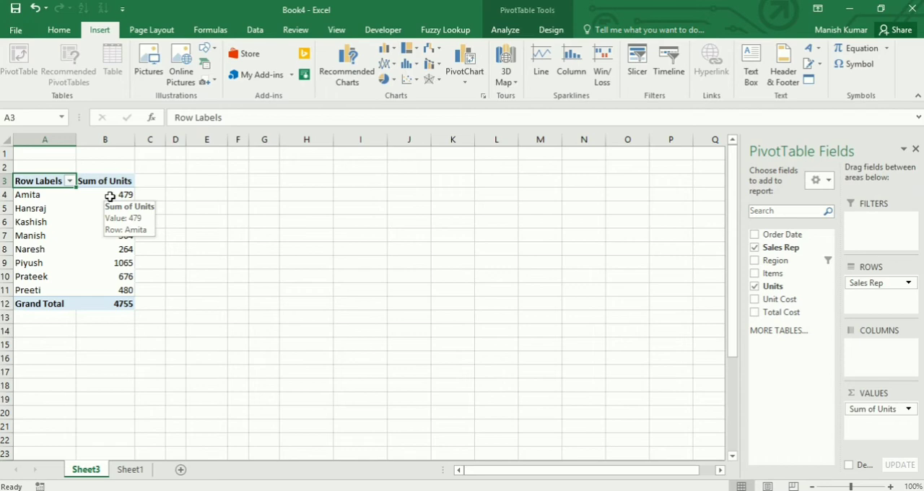
{"action": "left_click", "coordinate": [124, 203]}
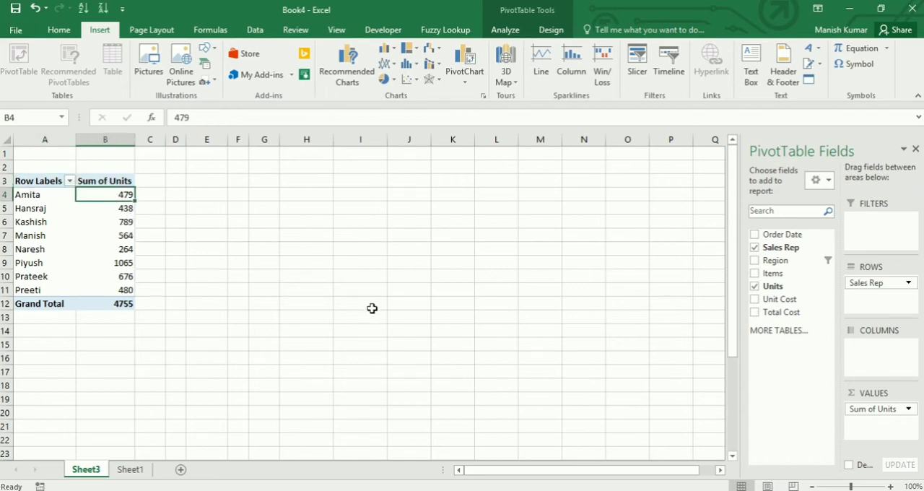
Add the Items field to the PivotTable's rows area and move it to the columns area
{"action": "left_click_drag", "start_coordinate": [770, 273], "coordinate": [882, 308]}
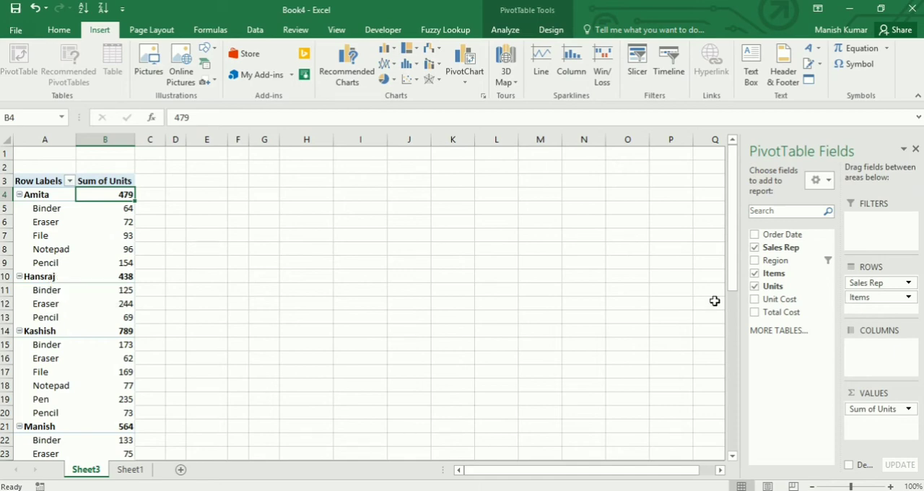
{"action": "left_click_drag", "start_coordinate": [871, 303], "coordinate": [875, 360]}
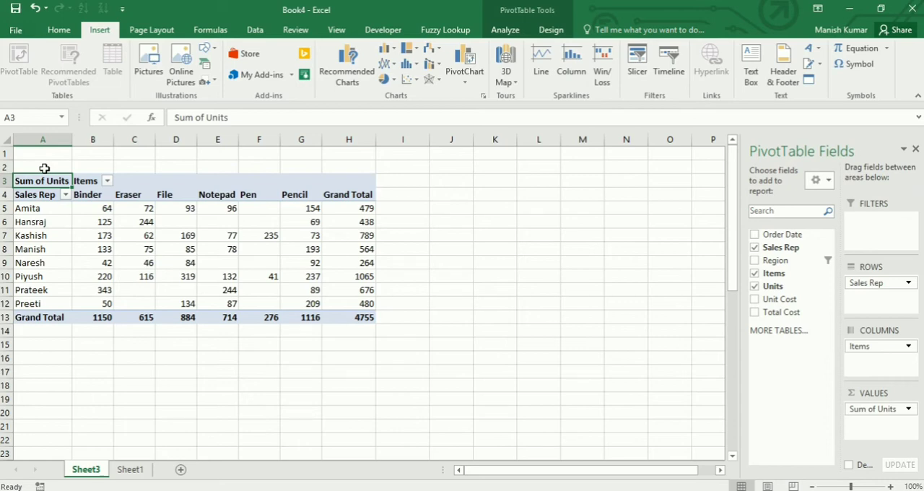
Apply the Light PivotTable style with blue-shaded header and grand total rows
{"action": "left_click", "coordinate": [552, 30]}
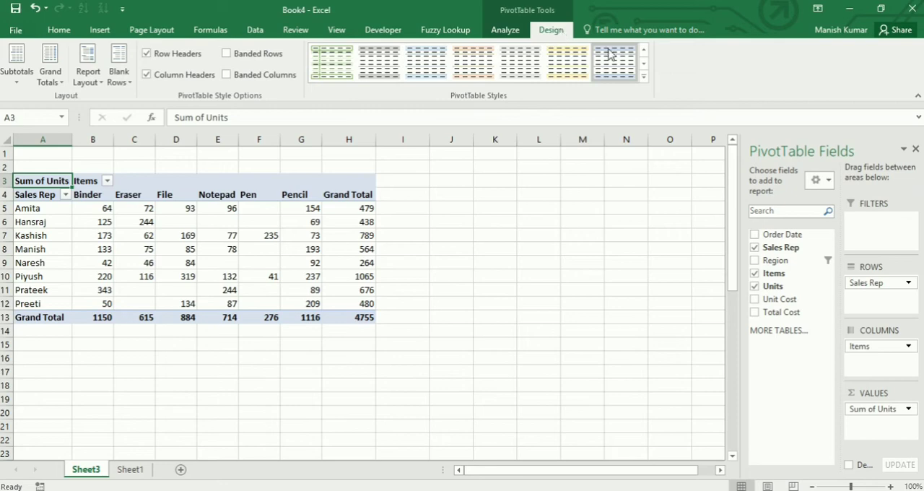
{"action": "left_click", "coordinate": [644, 76]}
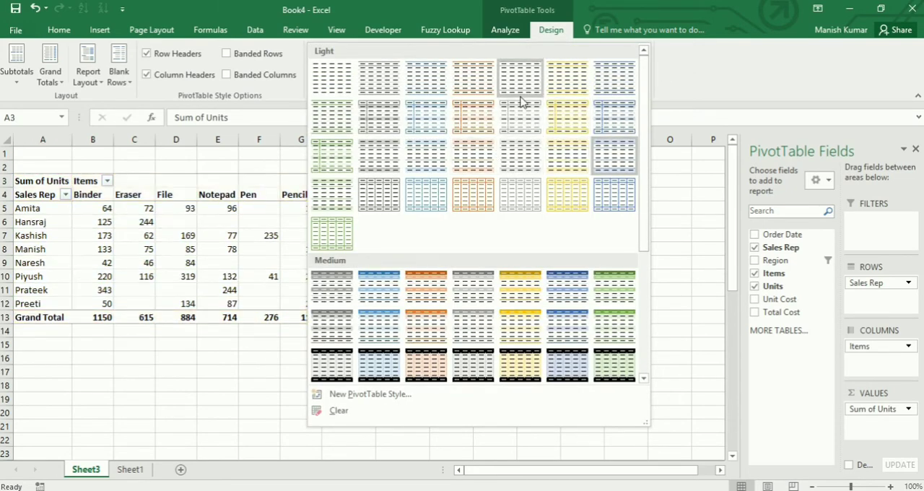
{"action": "left_click", "coordinate": [610, 168]}
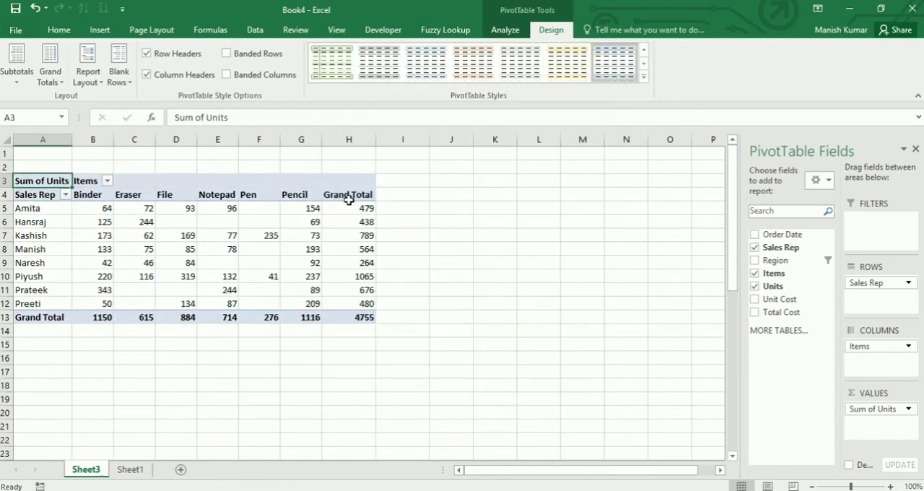
Select the PivotTable's Grand Total column and row, and turn grand totals off for rows and columns
{"action": "left_click_drag", "start_coordinate": [349, 197], "coordinate": [342, 300]}
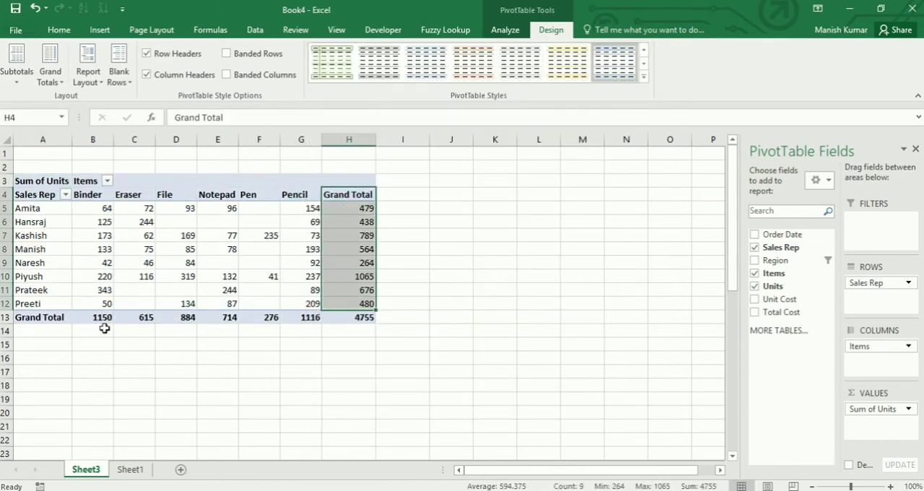
{"action": "left_click_drag", "start_coordinate": [37, 318], "coordinate": [354, 318]}
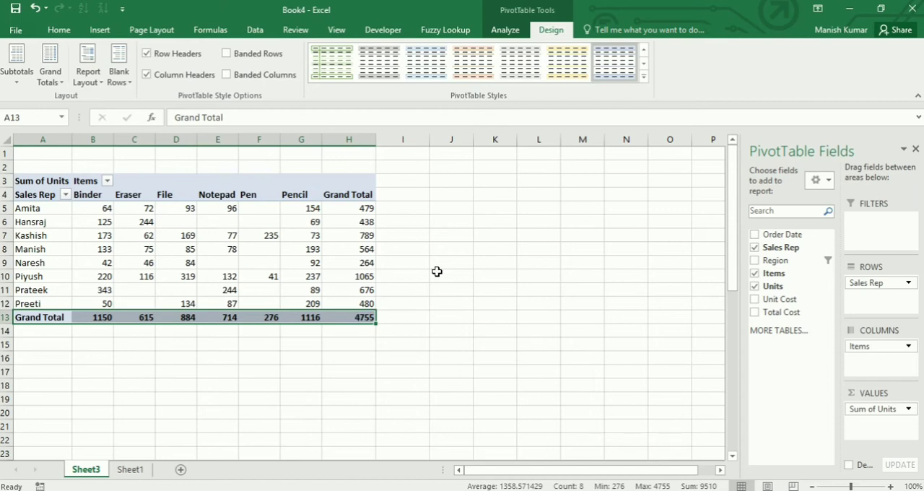
{"action": "left_click", "coordinate": [56, 84]}
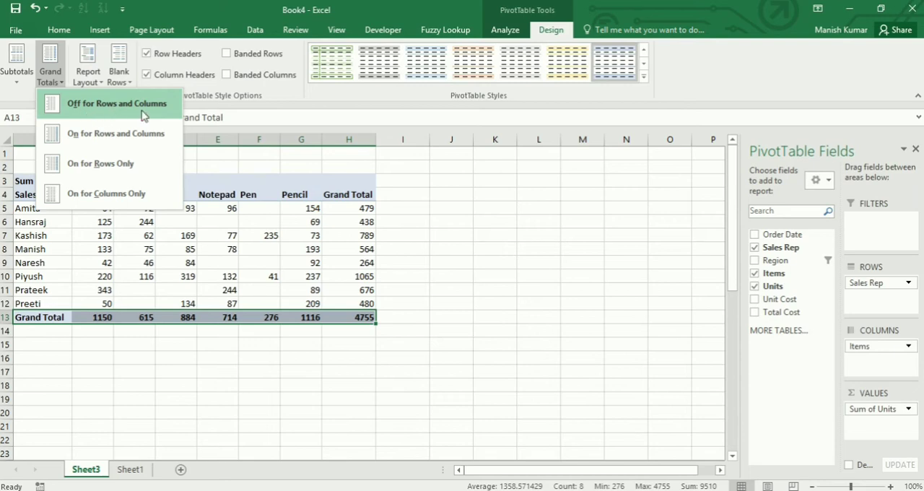
{"action": "left_click", "coordinate": [143, 112]}
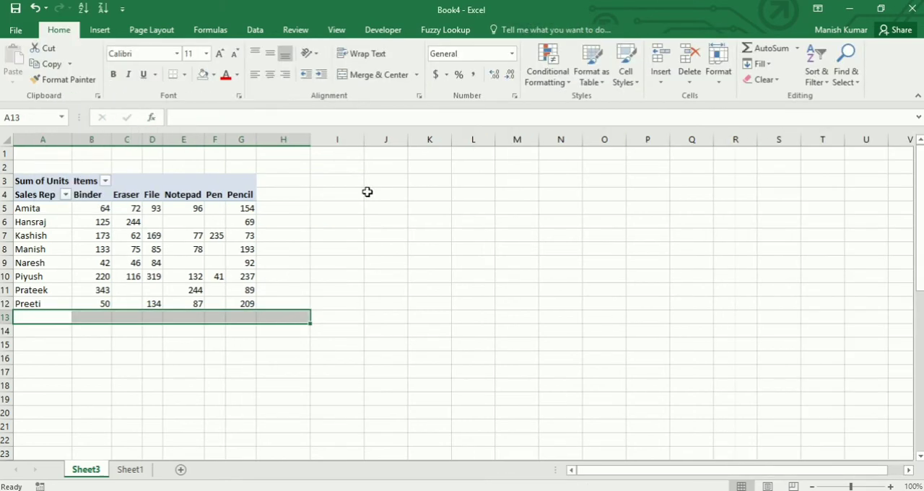
Turn the PivotTable's grand totals on for rows only, and switch them to columns only
{"action": "left_click", "coordinate": [185, 234]}
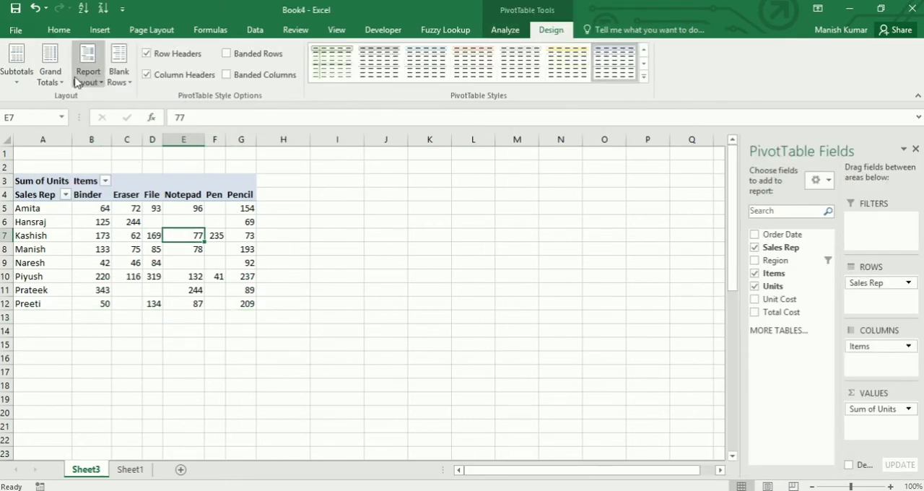
{"action": "left_click", "coordinate": [50, 62]}
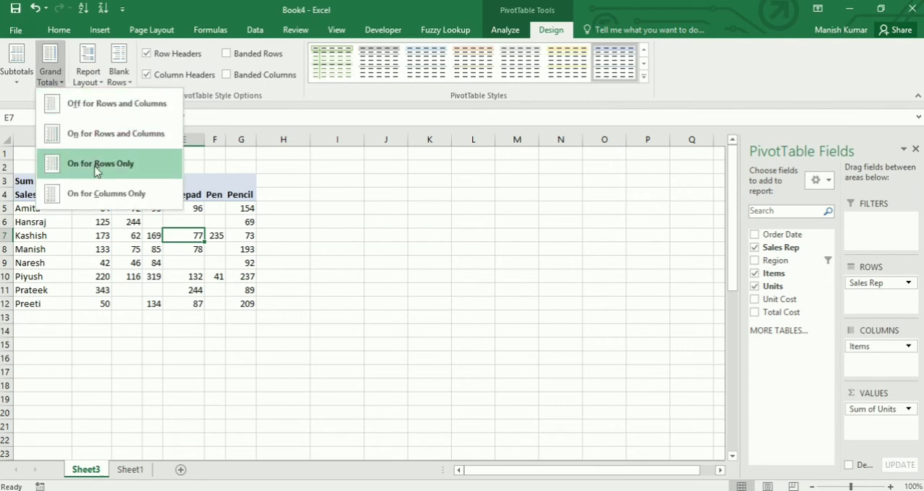
{"action": "left_click", "coordinate": [97, 166]}
{"action": "left_click", "coordinate": [58, 79]}
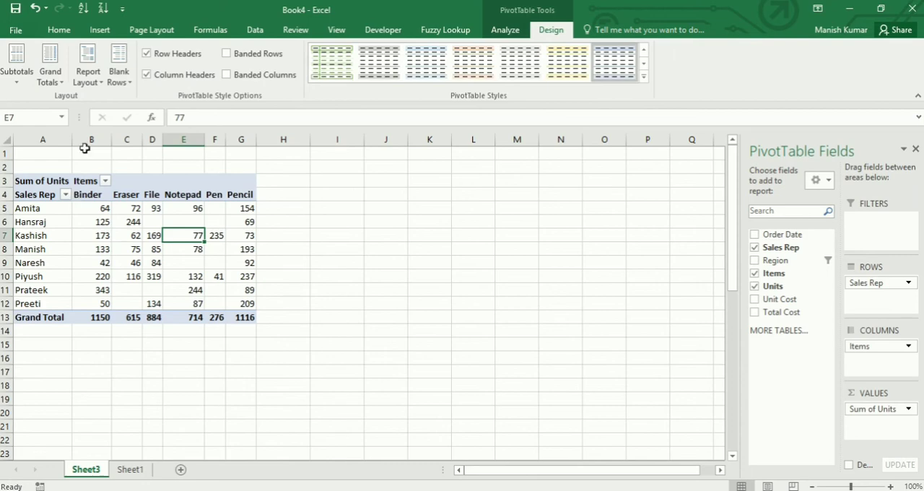
Turn grand totals on for both rows and columns, and remove the Items field from the columns area
{"action": "left_click", "coordinate": [49, 72]}
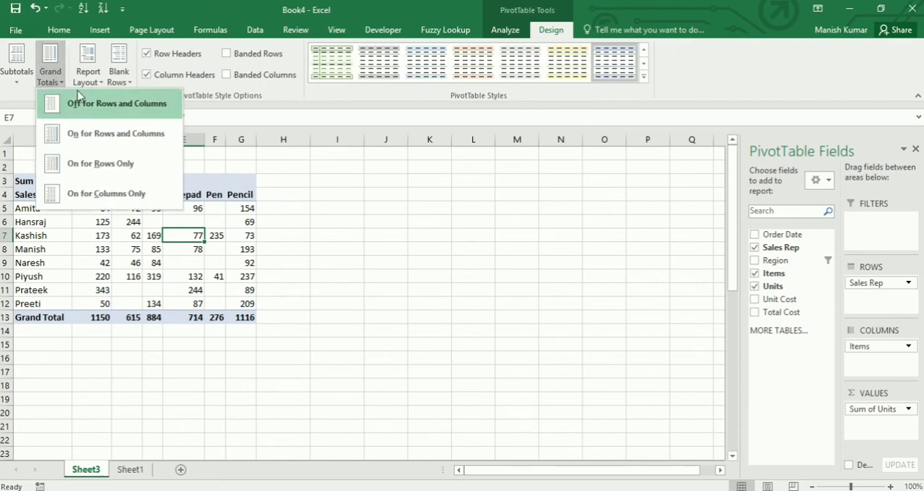
{"action": "left_click", "coordinate": [85, 144]}
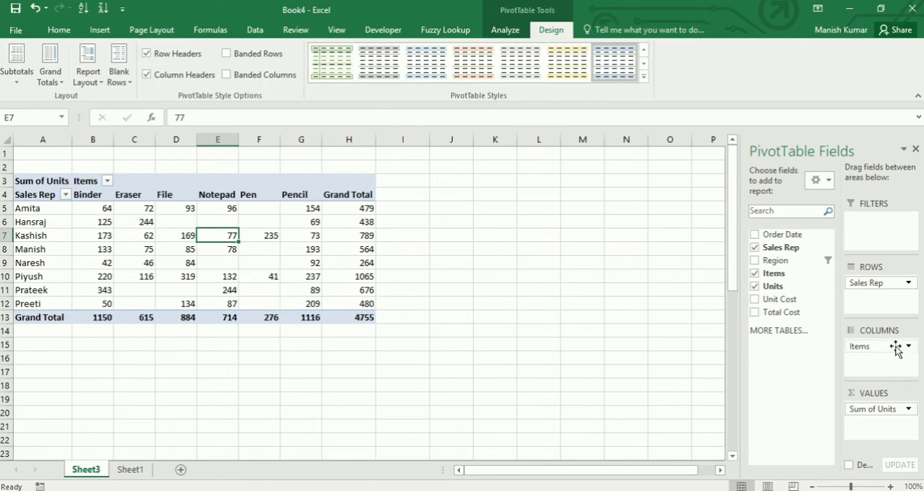
{"action": "left_click_drag", "start_coordinate": [895, 349], "coordinate": [787, 303]}
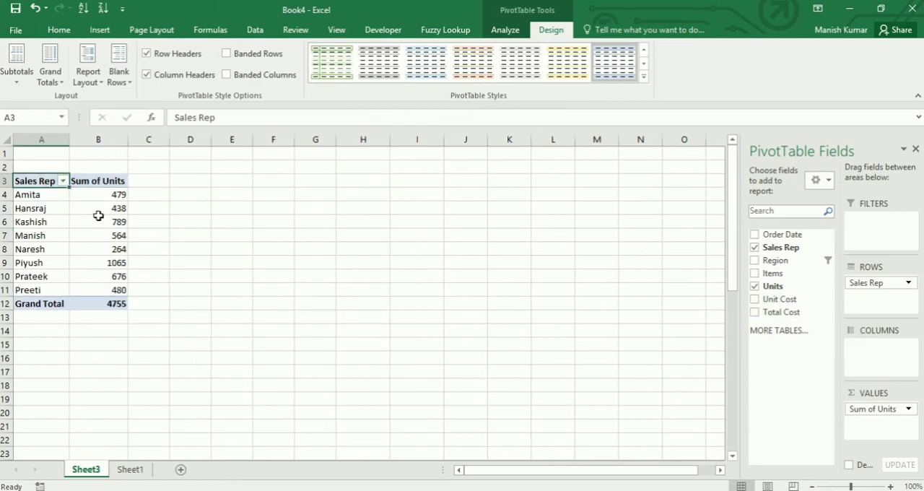
Add the Units field to the values area a second time and show its values as % of Grand Total
{"action": "left_click_drag", "start_coordinate": [103, 181], "coordinate": [100, 293]}
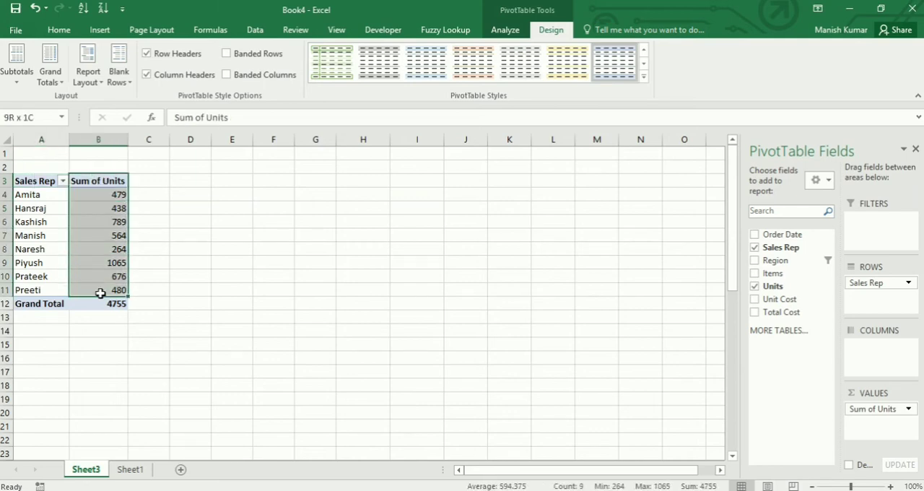
{"action": "left_click", "coordinate": [132, 346]}
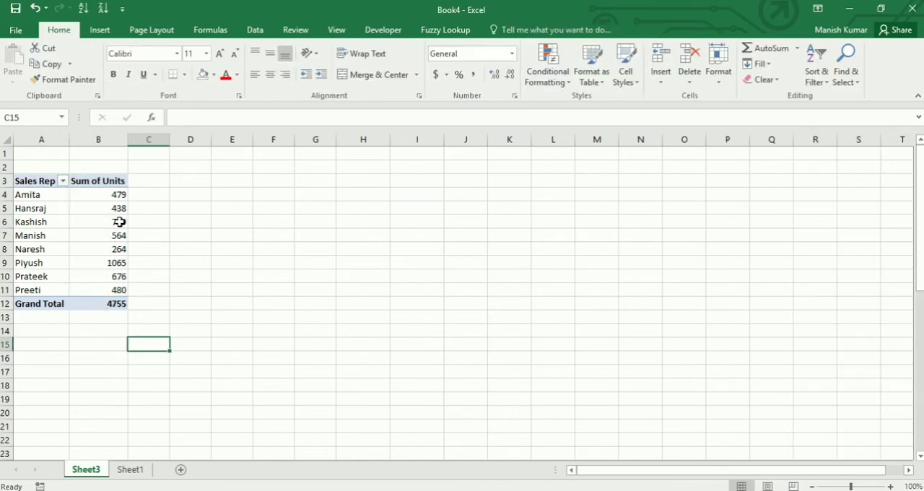
{"action": "left_click", "coordinate": [107, 303]}
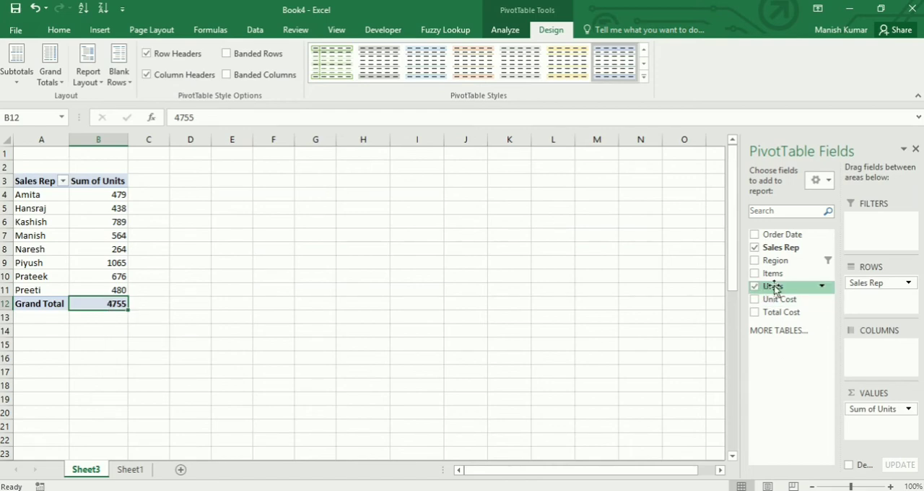
{"action": "left_click_drag", "start_coordinate": [774, 287], "coordinate": [889, 433]}
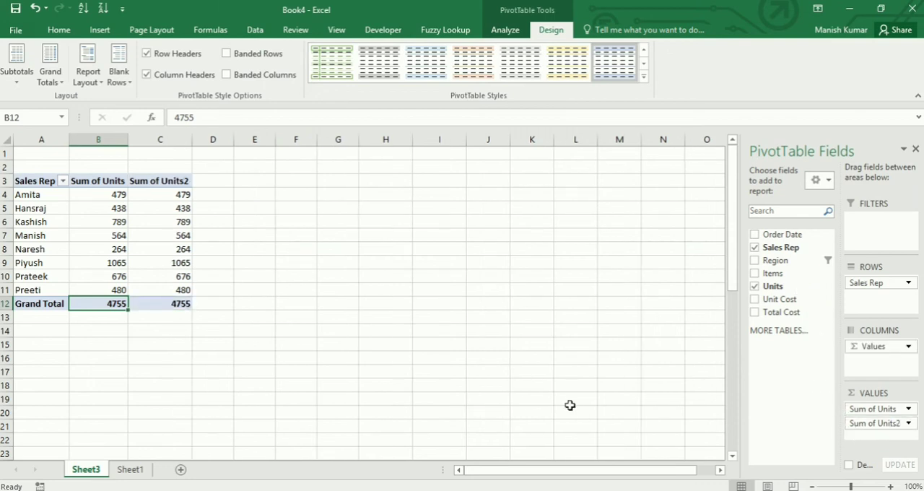
{"action": "right_click", "coordinate": [176, 196]}
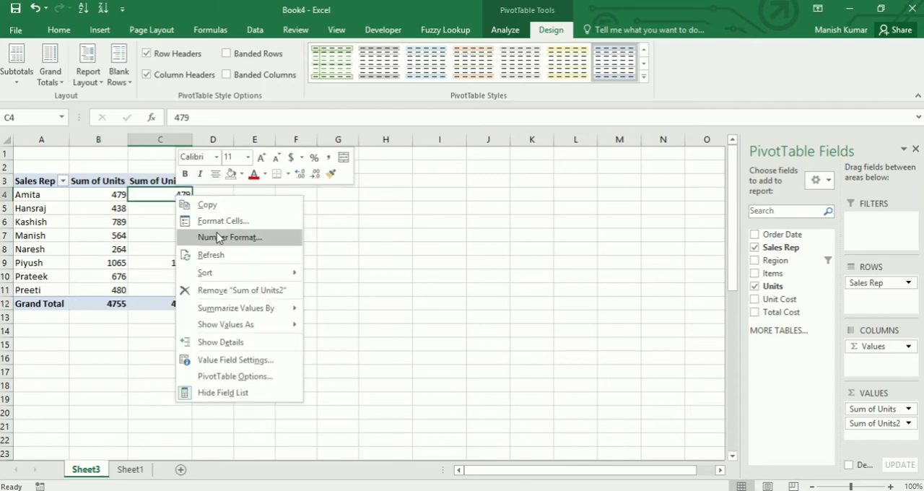
{"action": "mouse_move", "coordinate": [232, 327]}
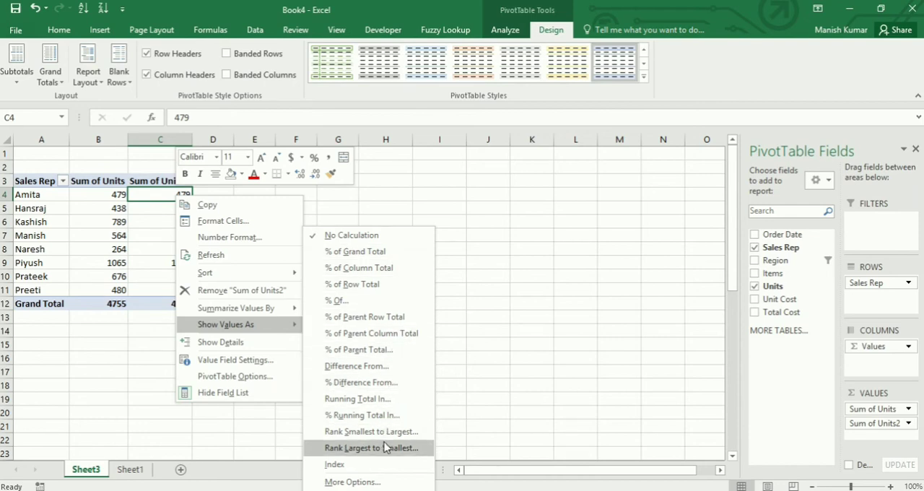
{"action": "left_click", "coordinate": [379, 258]}
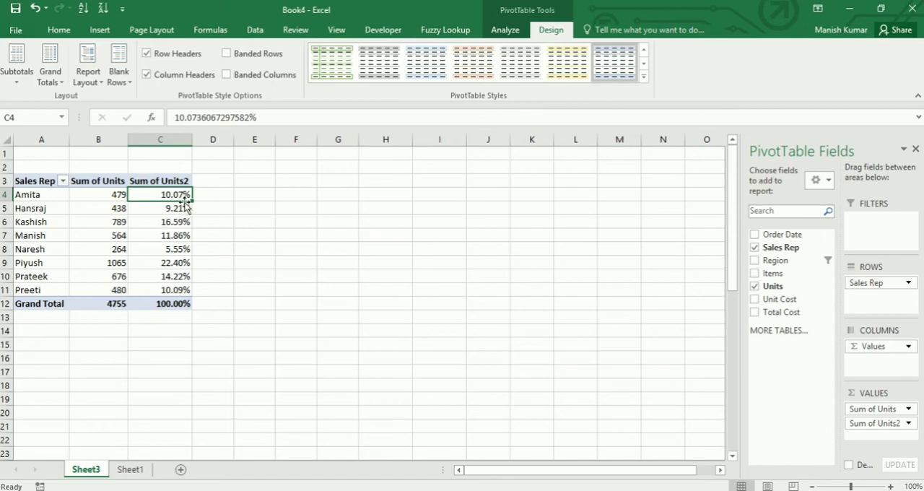
Rename the second units column's header to "Grand total %"
{"action": "left_click", "coordinate": [172, 182]}
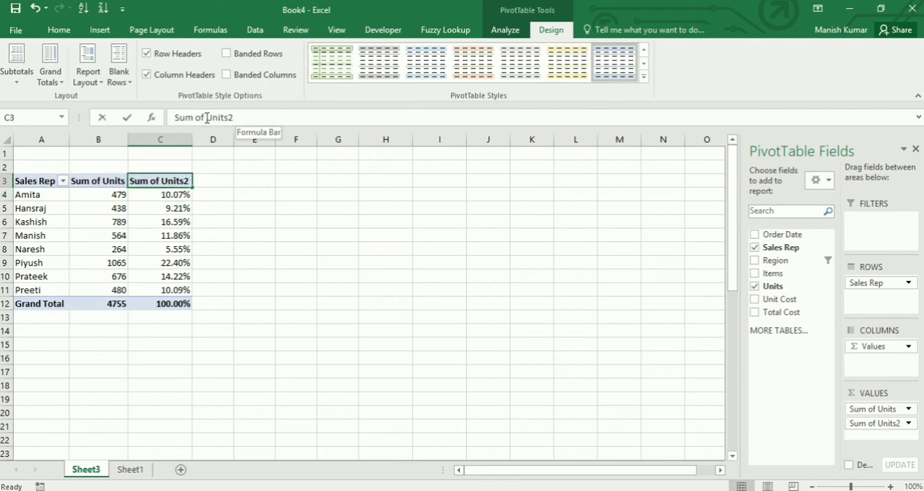
{"action": "left_click_drag", "start_coordinate": [205, 118], "coordinate": [174, 120]}
{"action": "type", "text": "Gradn"}
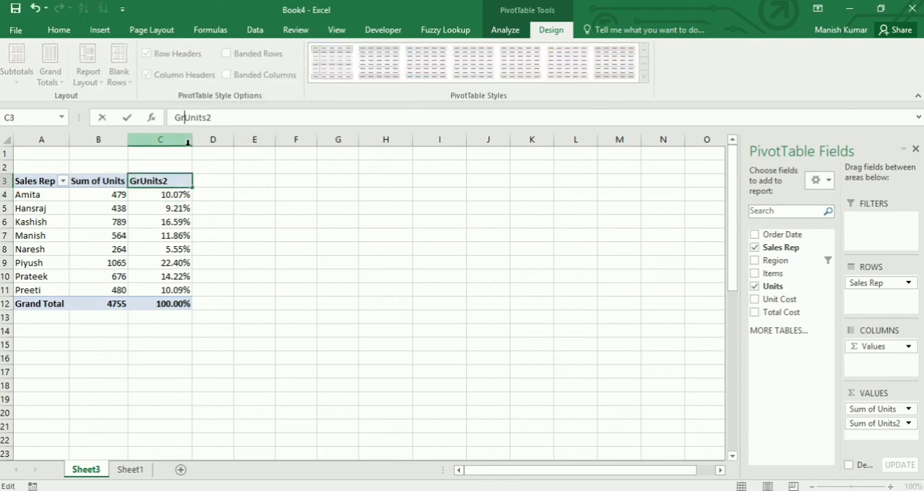
{"action": "key", "text": "BackSpace"}
{"action": "key", "text": "BackSpace"}
{"action": "type", "text": "nd total"}
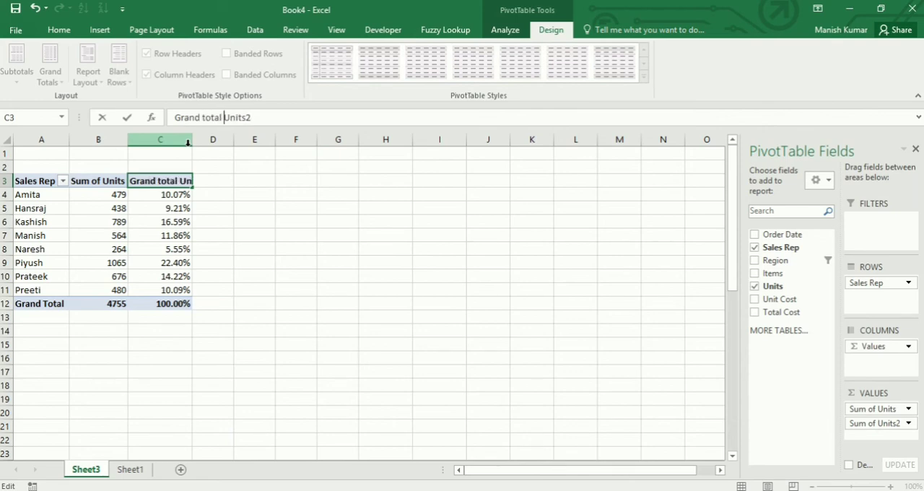
{"action": "key", "text": "Delete"}
{"action": "key", "text": "Delete"}
{"action": "key", "text": "Delete"}
{"action": "key", "text": "Delete"}
{"action": "key", "text": "Delete"}
{"action": "key", "text": "Delete"}
{"action": "type", "text": "%"}
{"action": "key", "text": "Return"}
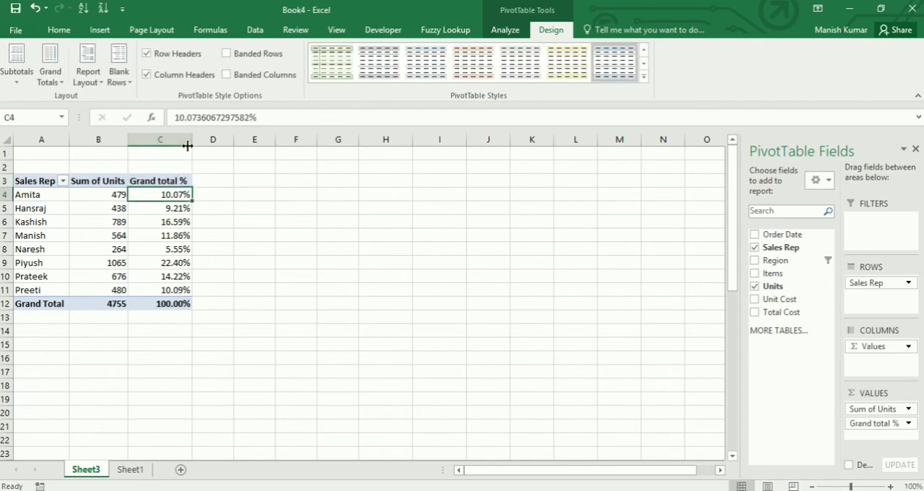
Switch to the order data table on Sheet1 and open its recommended PivotTables
{"action": "left_click", "coordinate": [100, 30]}
{"action": "left_click", "coordinate": [26, 181]}
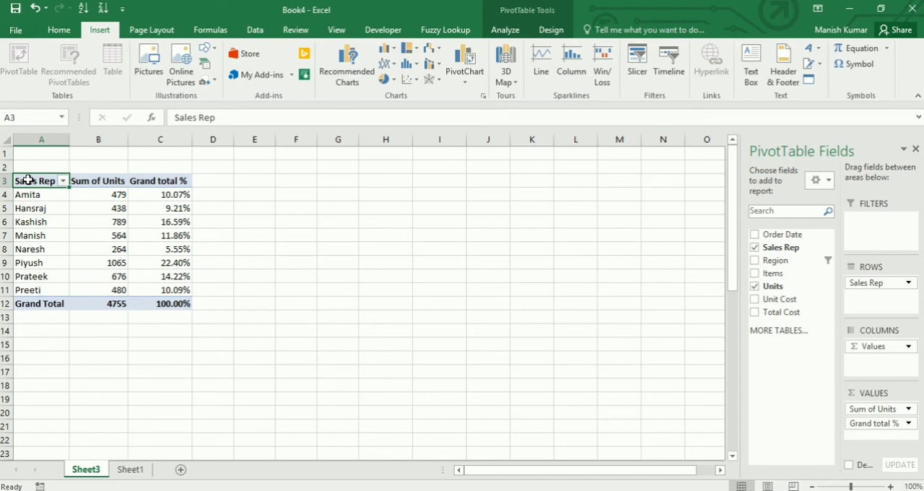
{"action": "left_click", "coordinate": [135, 472]}
{"action": "left_click", "coordinate": [90, 266]}
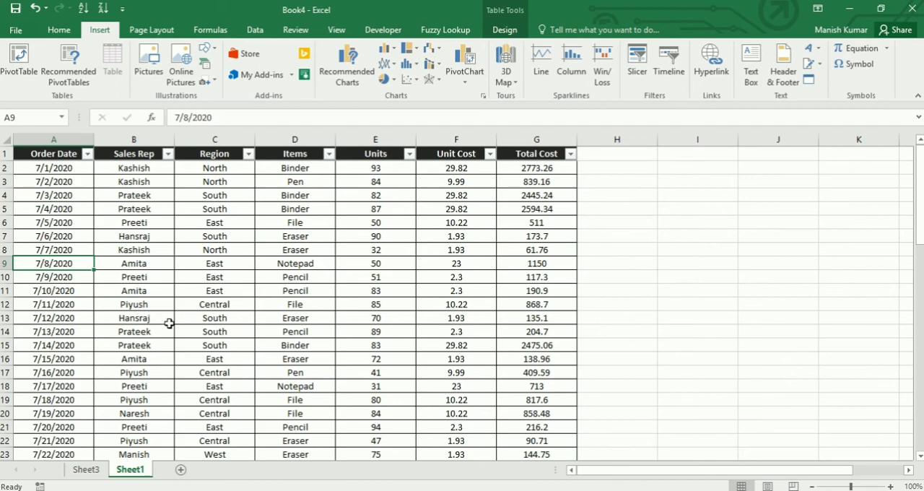
{"action": "left_click", "coordinate": [74, 81]}
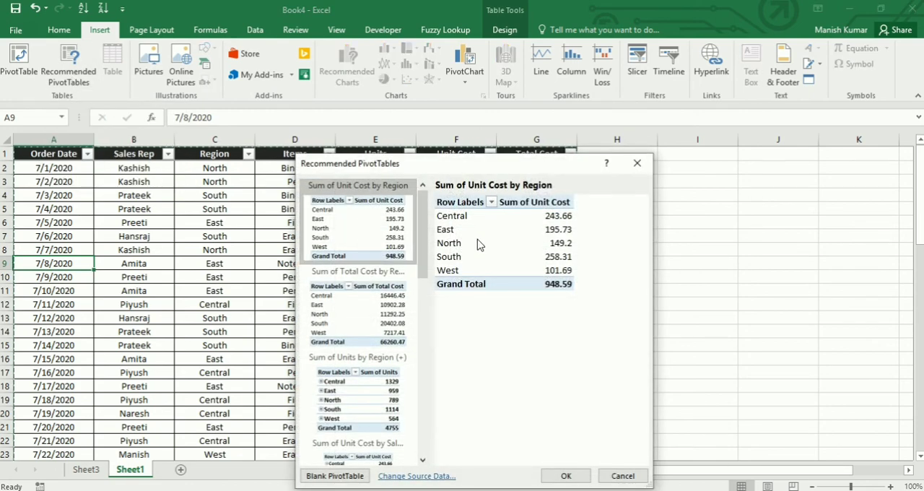
Preview the recommended PivotTables, comparing the unit cost, total cost and units summaries by region and by item
{"action": "left_click", "coordinate": [380, 319]}
{"action": "left_click", "coordinate": [379, 394]}
{"action": "left_click", "coordinate": [358, 242]}
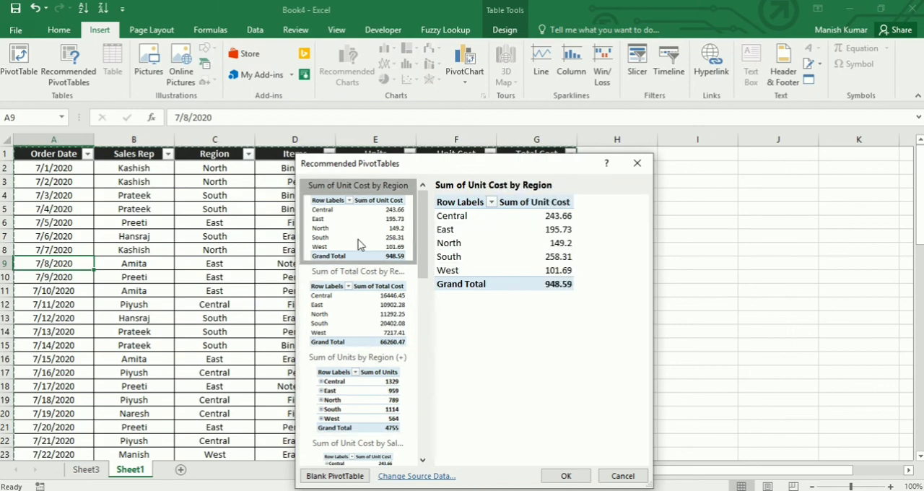
{"action": "left_click", "coordinate": [363, 318]}
{"action": "left_click", "coordinate": [354, 377]}
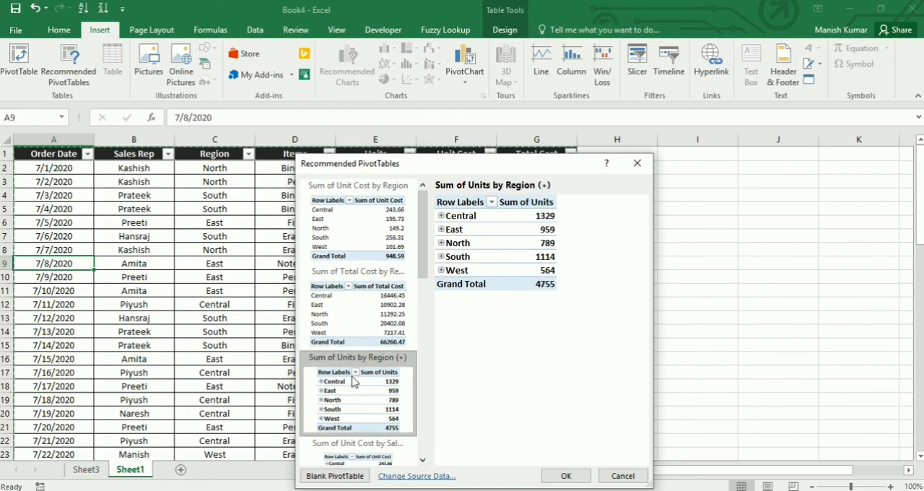
{"action": "left_click", "coordinate": [341, 246]}
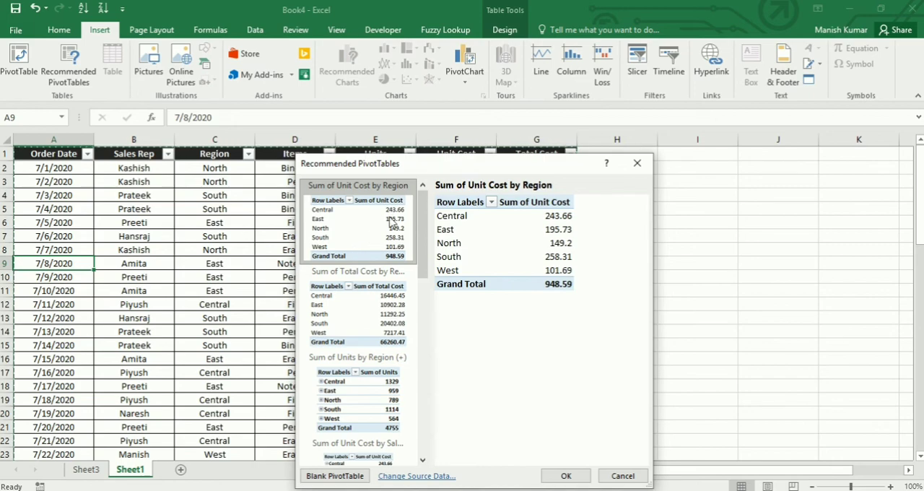
{"action": "scroll", "coordinate": [394, 235], "scroll_direction": "down", "scroll_amount": 3}
{"action": "left_click", "coordinate": [356, 297]}
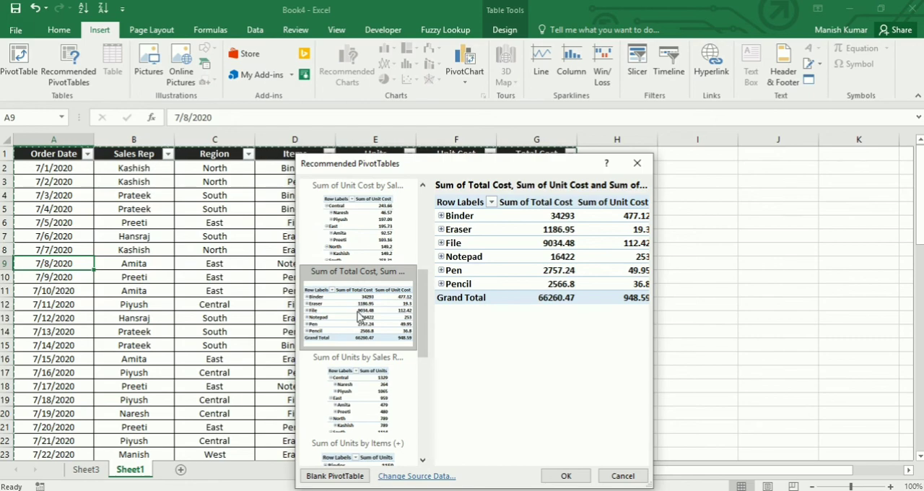
Insert the recommended PivotTable "Sum of Total Cost by Items (+) and Region"
{"action": "scroll", "coordinate": [359, 316], "scroll_direction": "down", "scroll_amount": 3}
{"action": "scroll", "coordinate": [359, 316], "scroll_direction": "down", "scroll_amount": 2}
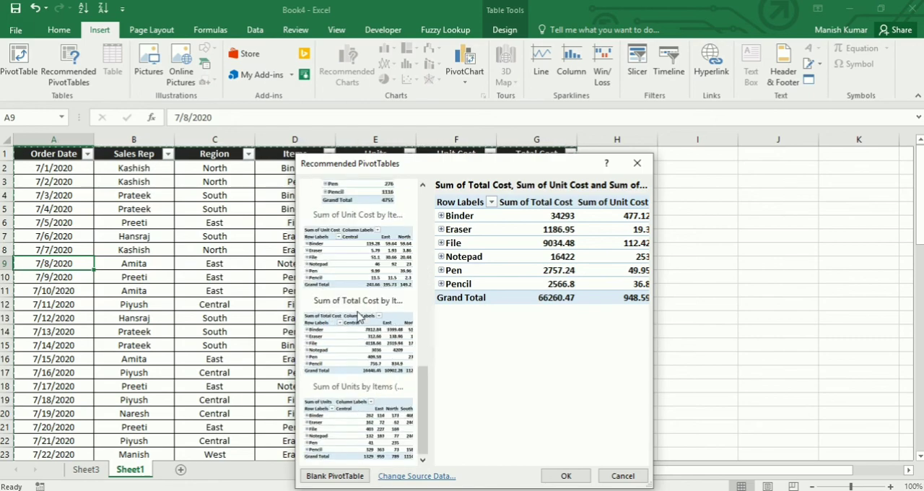
{"action": "left_click", "coordinate": [352, 355]}
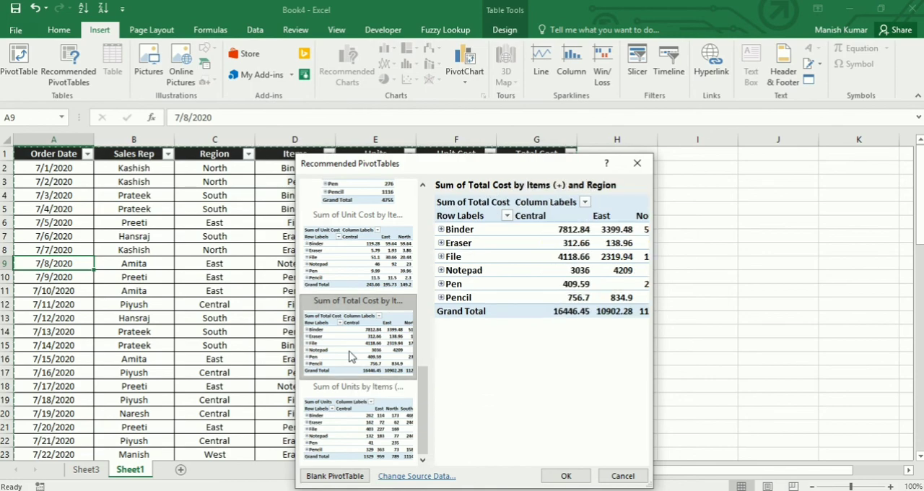
{"action": "left_click", "coordinate": [566, 476]}
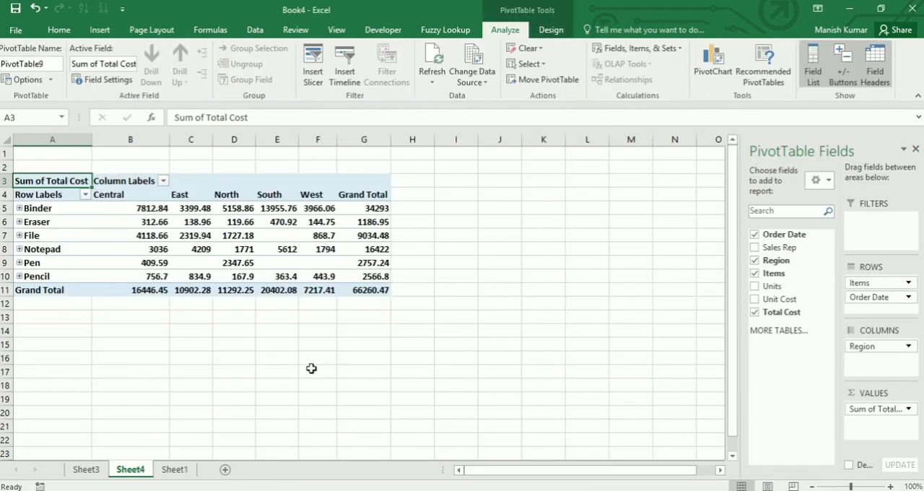